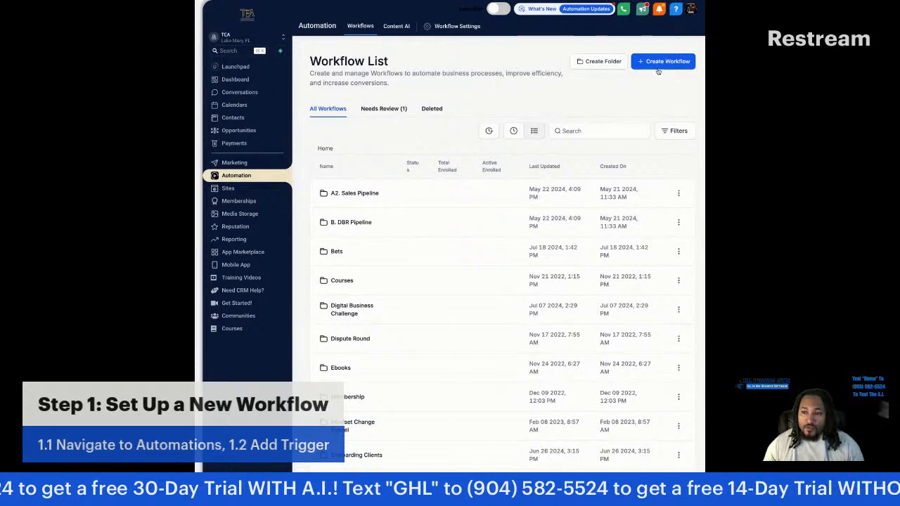
- Create a new workflow from scratch and name it "Onboarding Process Test"
left_click(660, 63)
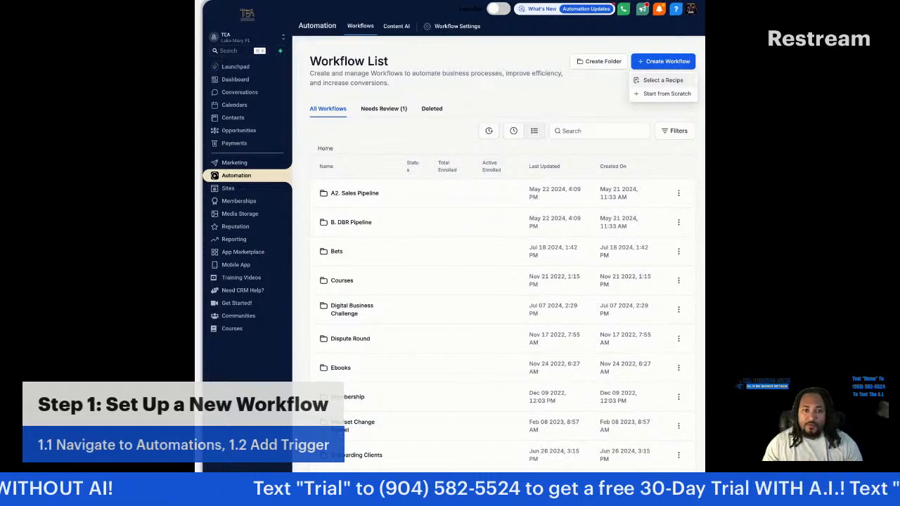
left_click(665, 93)
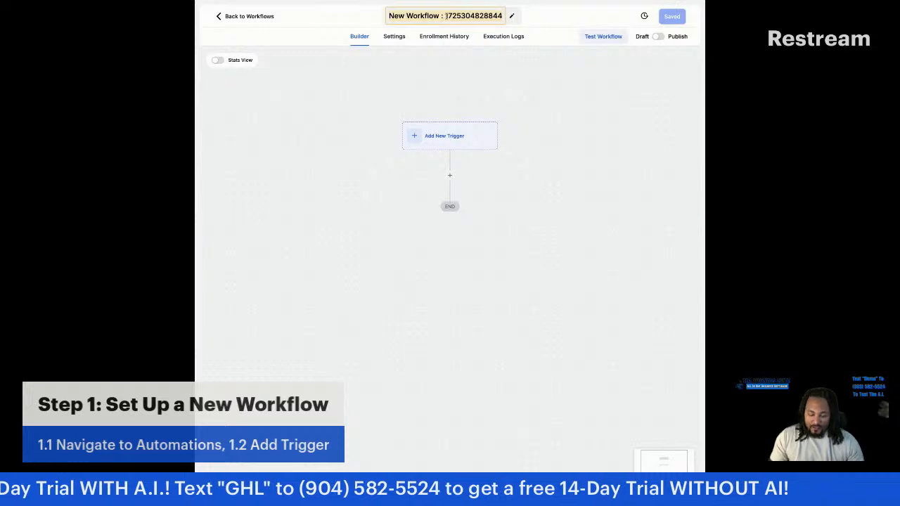
type("On")
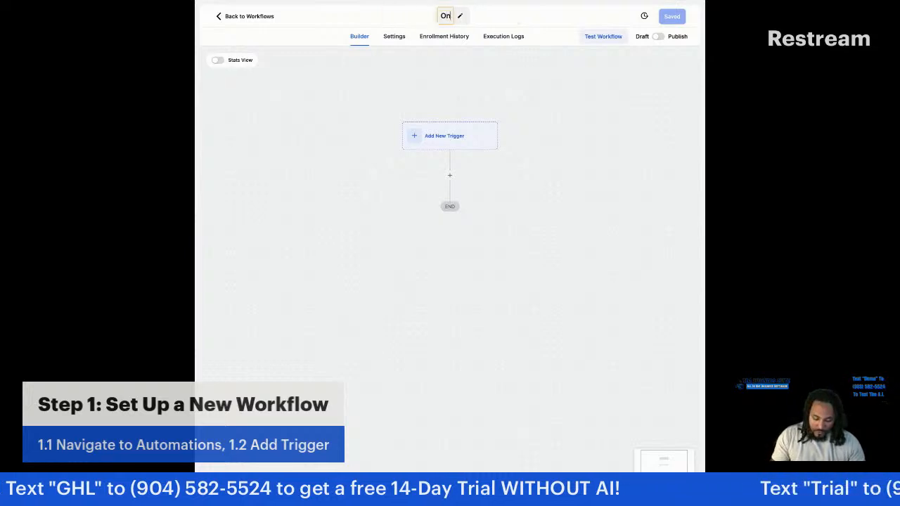
type("boarding P")
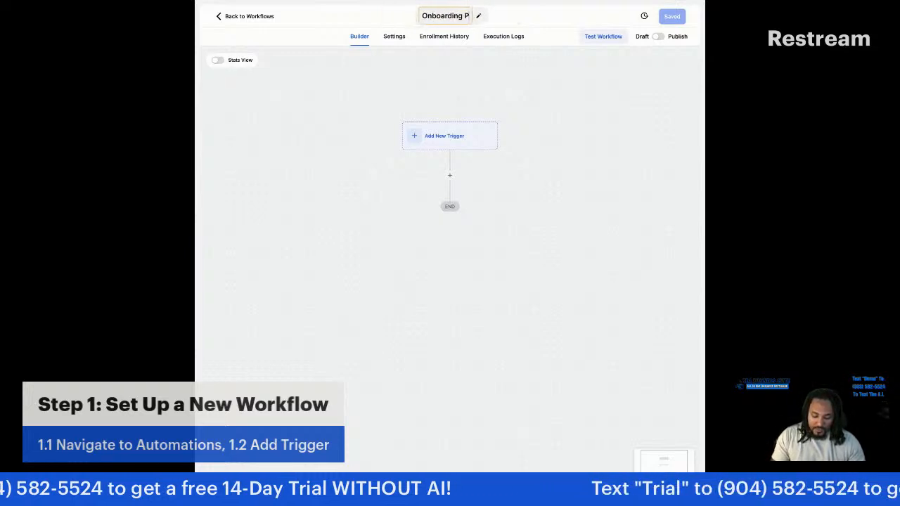
type("rocess Test")
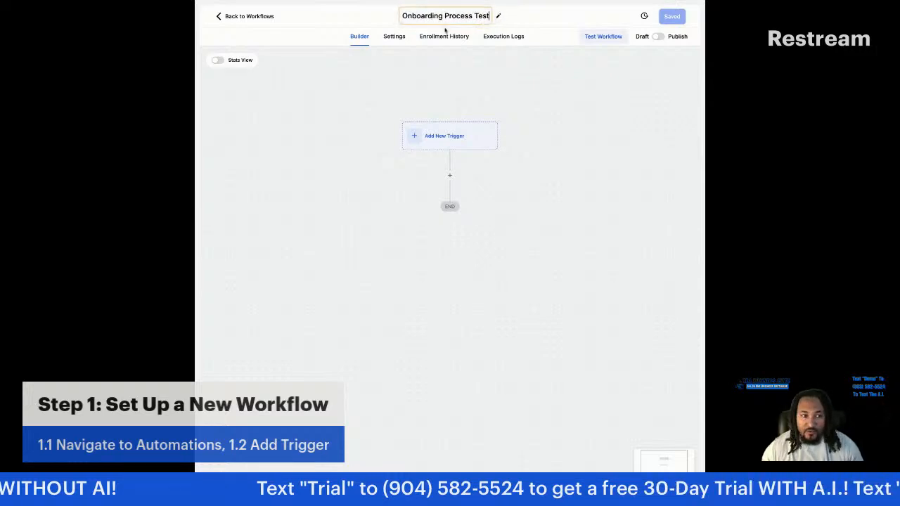
left_click(458, 77)
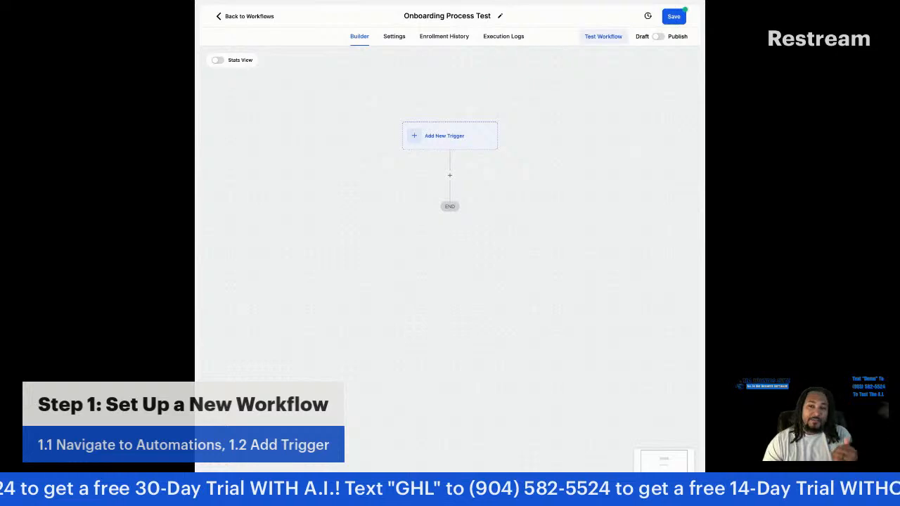
- Search the workflow triggers for "ord" and choose Order Form Submission as the new trigger
left_click(455, 143)
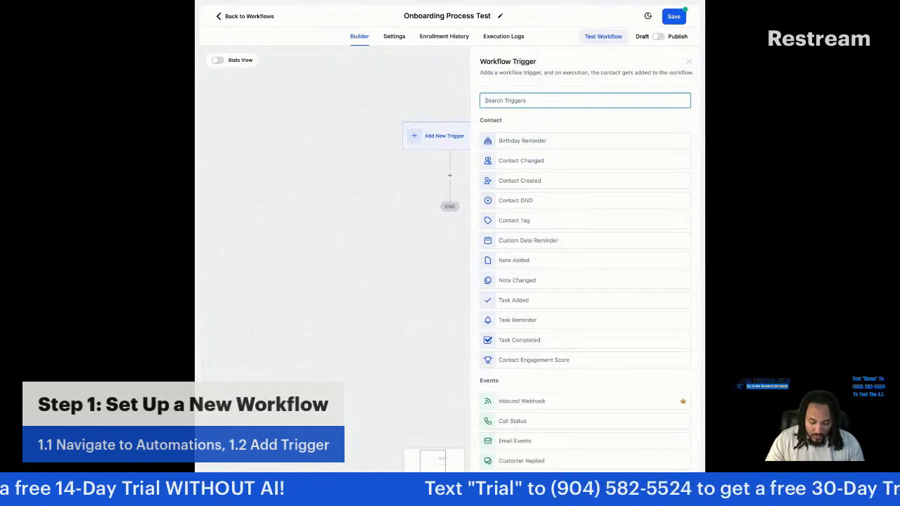
type("rdo")
key("BackSpace")
key("BackSpace")
key("BackSpace")
type("ord")
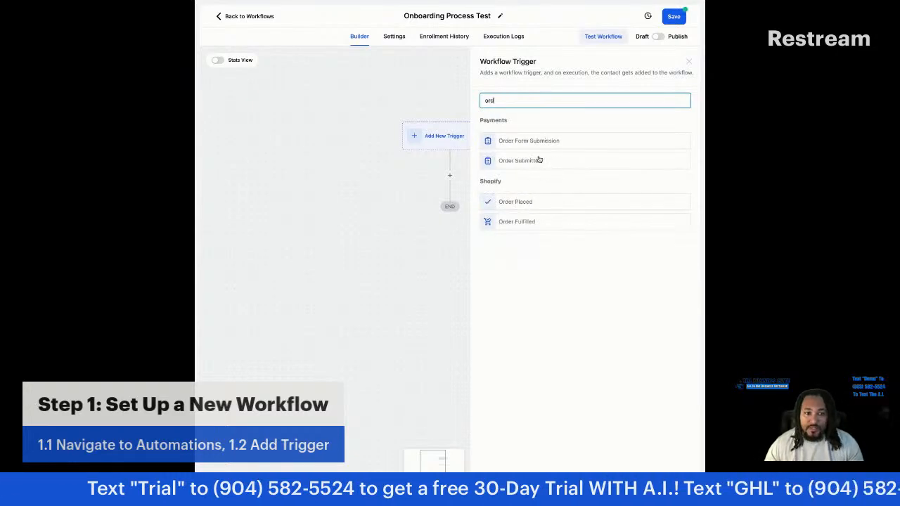
left_click(531, 145)
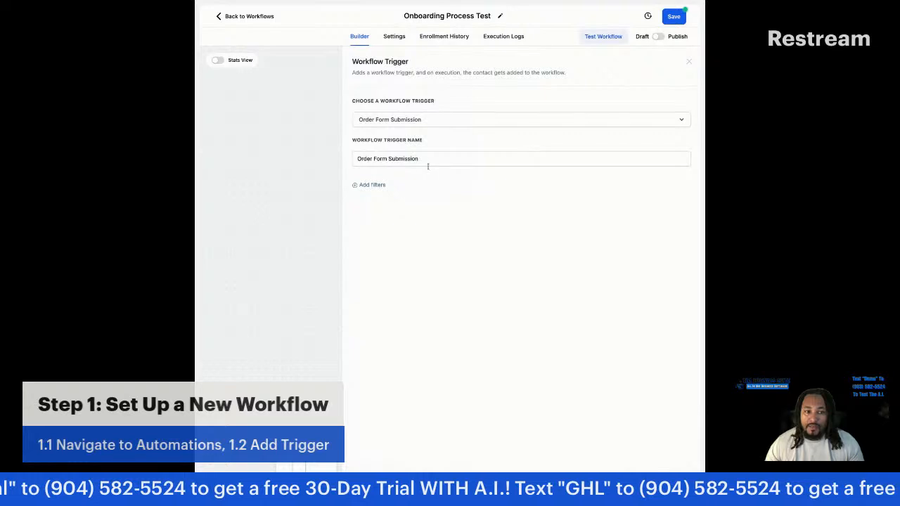
- Add a trigger filter that limits In funnel/website to Day Spa-005-2.0
left_click(370, 186)
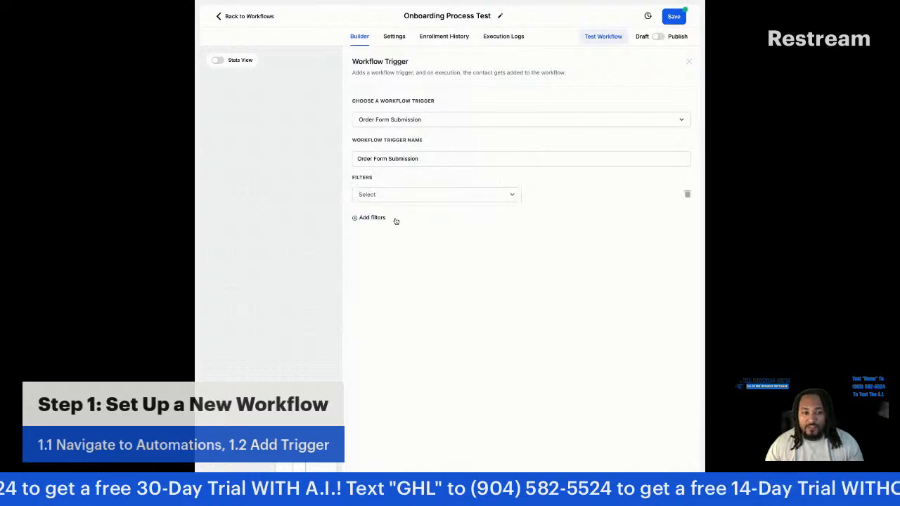
left_click(387, 198)
left_click(386, 252)
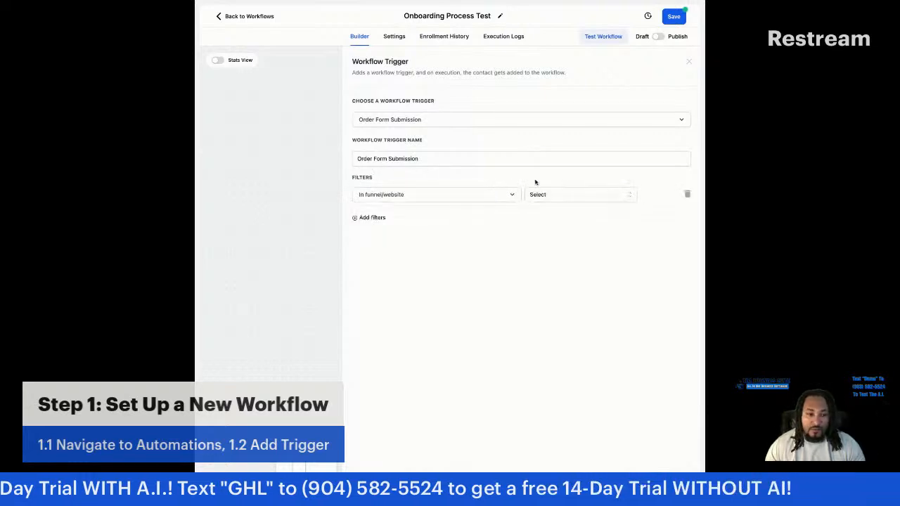
left_click(559, 197)
left_click(551, 234)
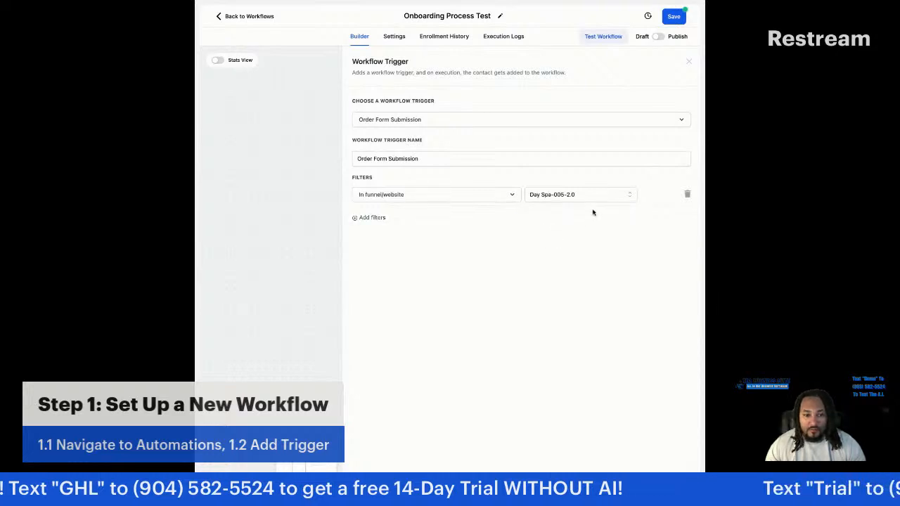
- Add a second trigger filter with Page is set to Appointment, and save the trigger
left_click(373, 218)
left_click(386, 222)
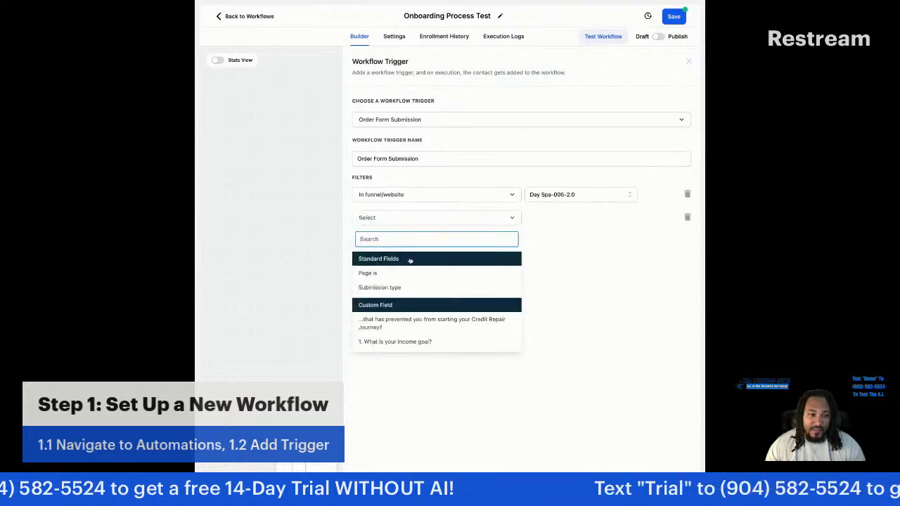
left_click(374, 273)
left_click(561, 217)
left_click(549, 254)
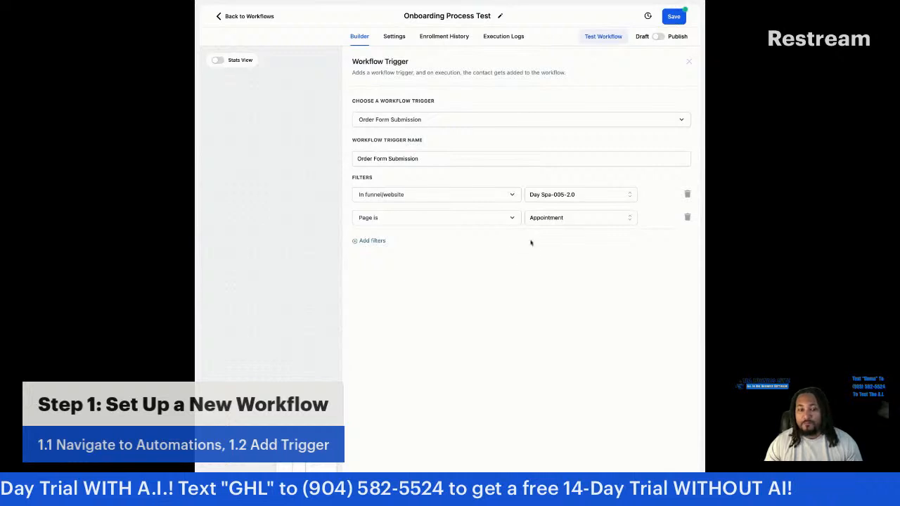
left_click(666, 490)
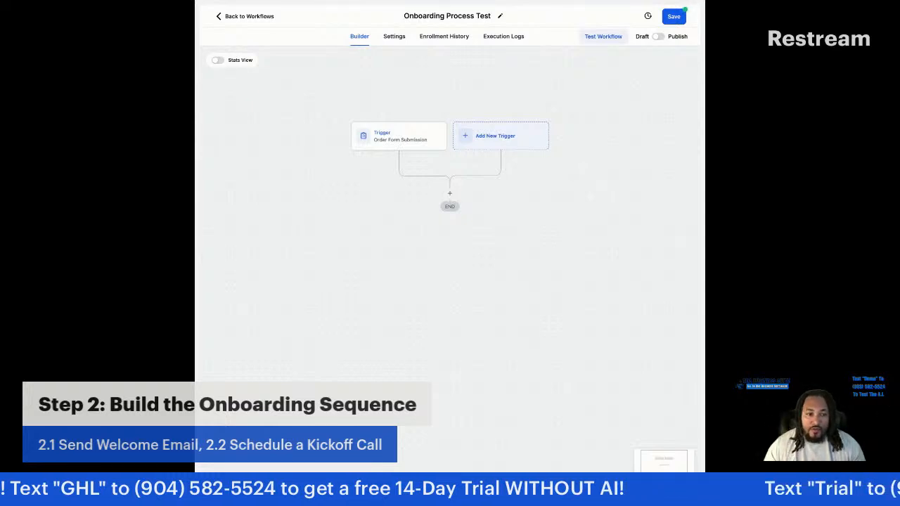
- Add a Send Email action below the trigger with "." as placeholder subject and message, and save the action
left_click(450, 196)
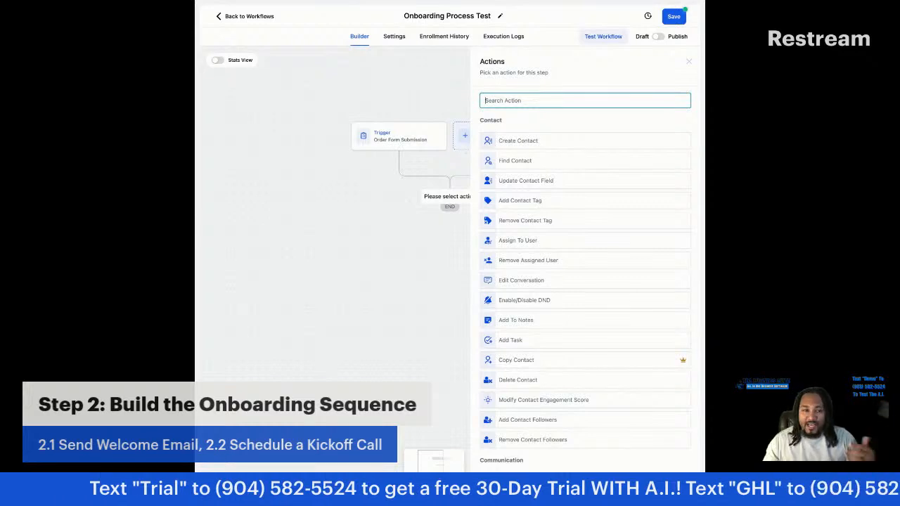
type("em")
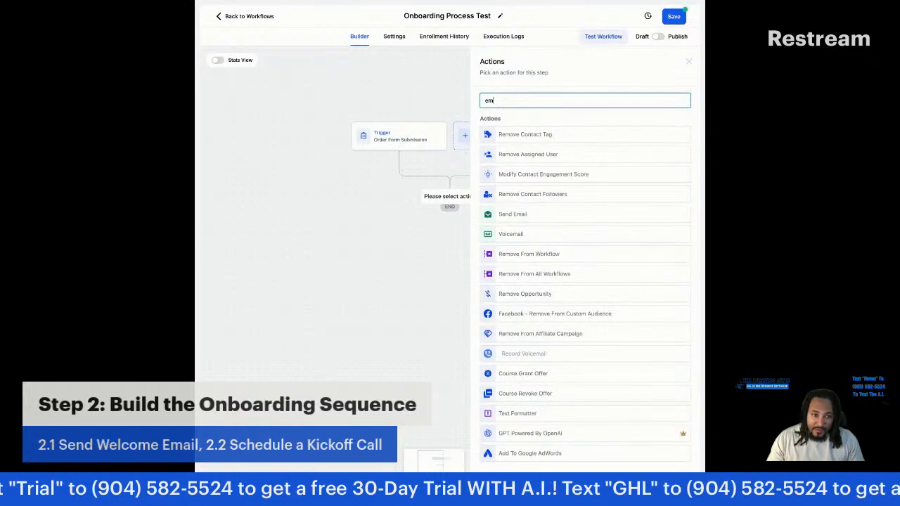
left_click(518, 216)
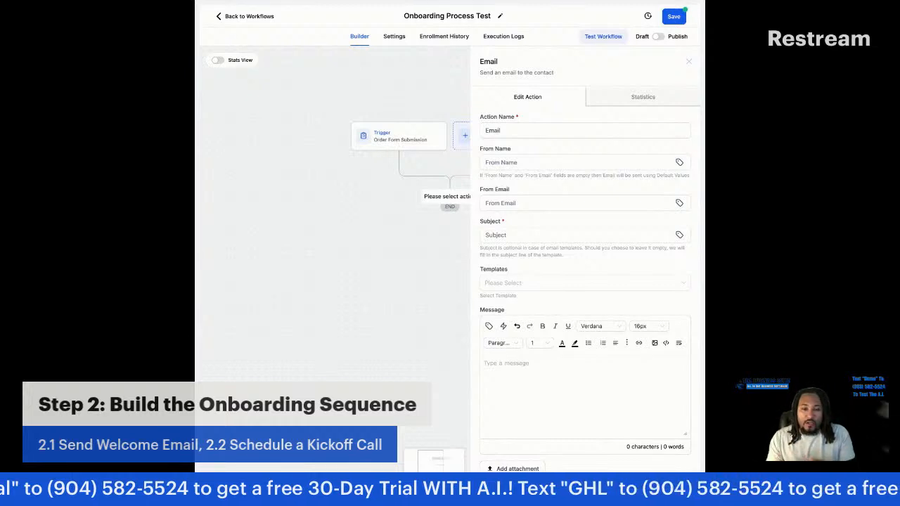
left_click(518, 162)
left_click(501, 204)
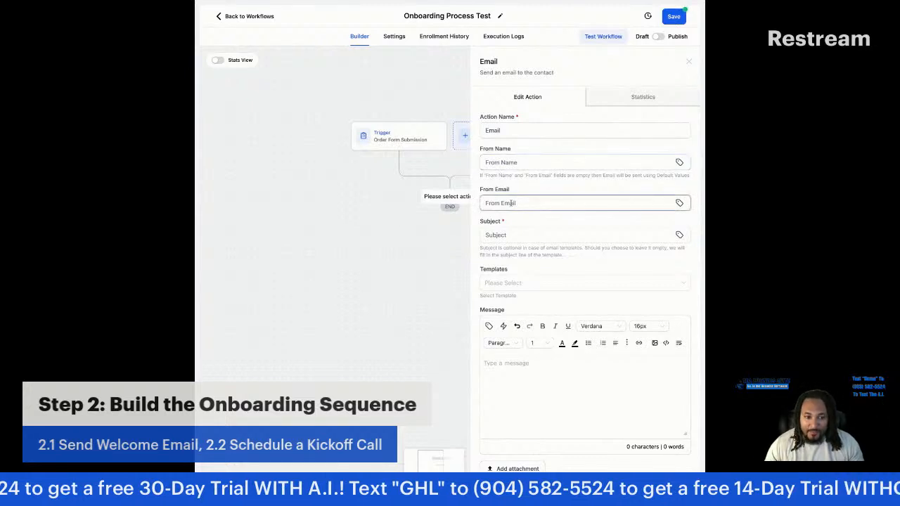
left_click(509, 235)
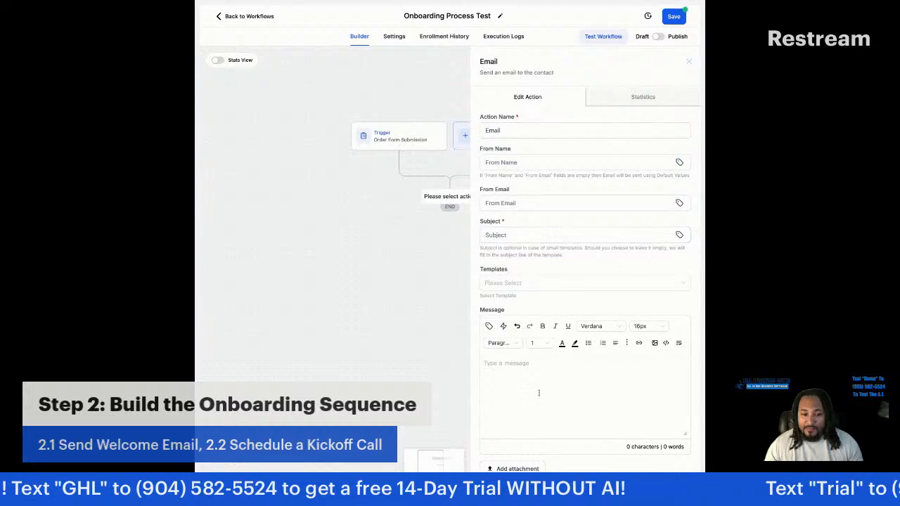
type(".")
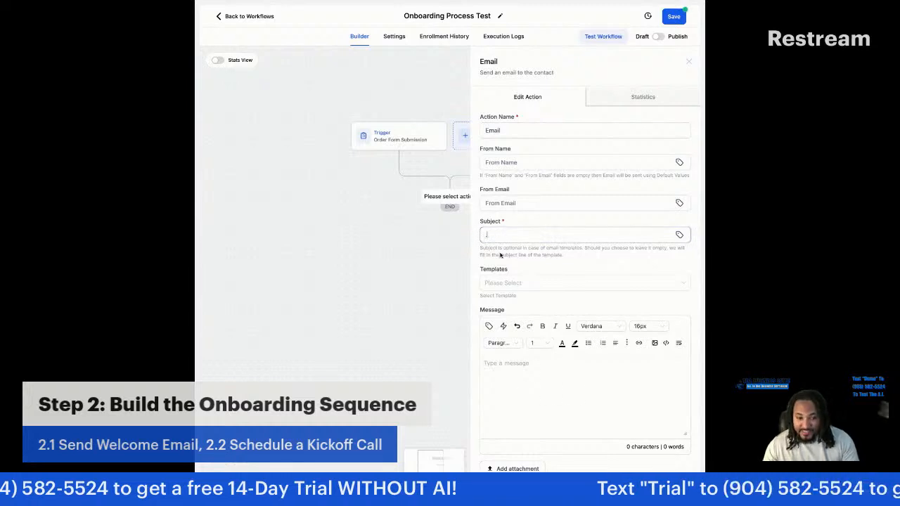
left_click(509, 367)
type(".")
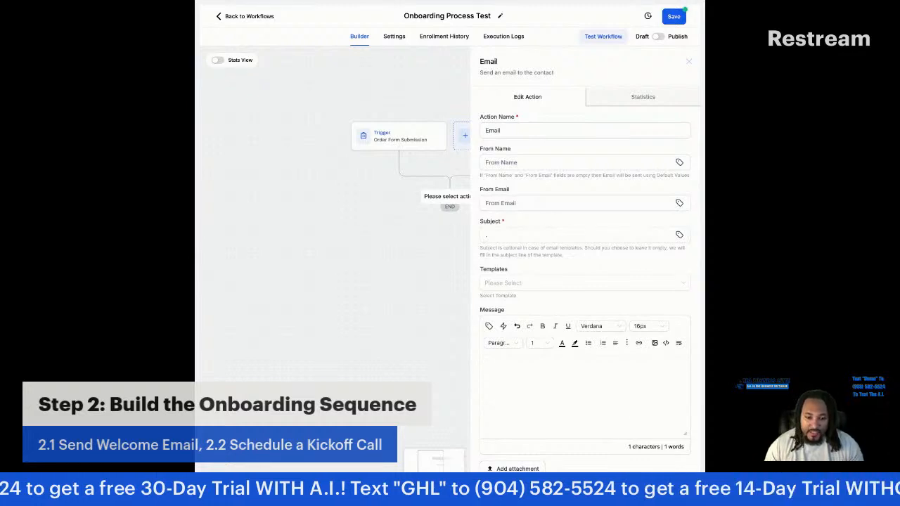
left_click(664, 490)
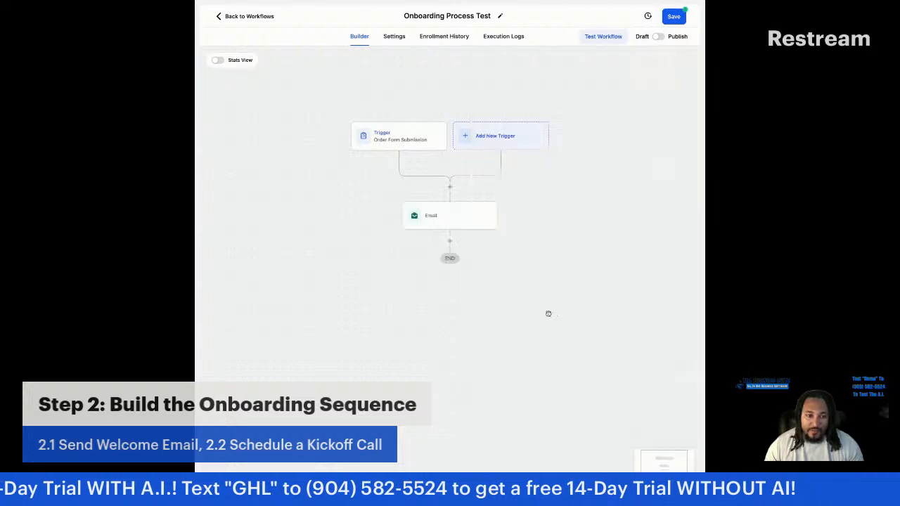
- Rename the email action as "Welcome Email" and save it
left_click(447, 224)
left_click(518, 125)
key("ctrl+a")
type("Welcome Emai")
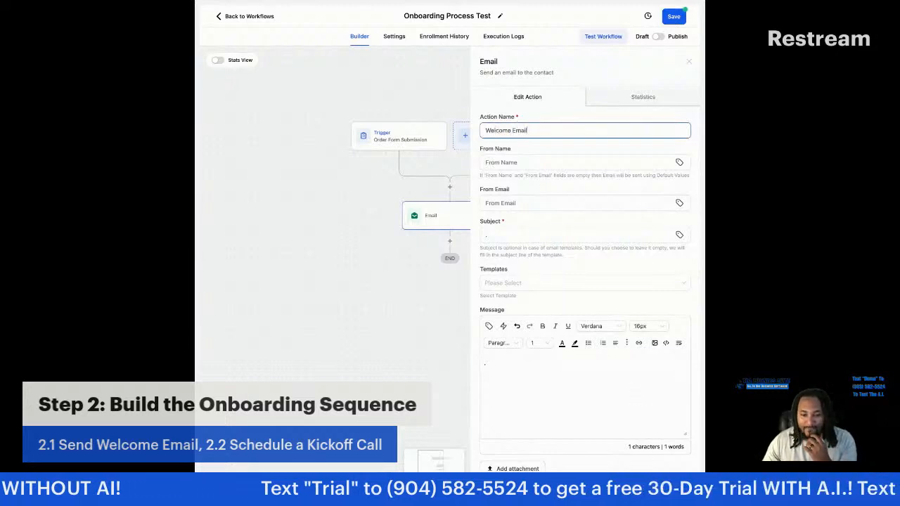
left_click(660, 487)
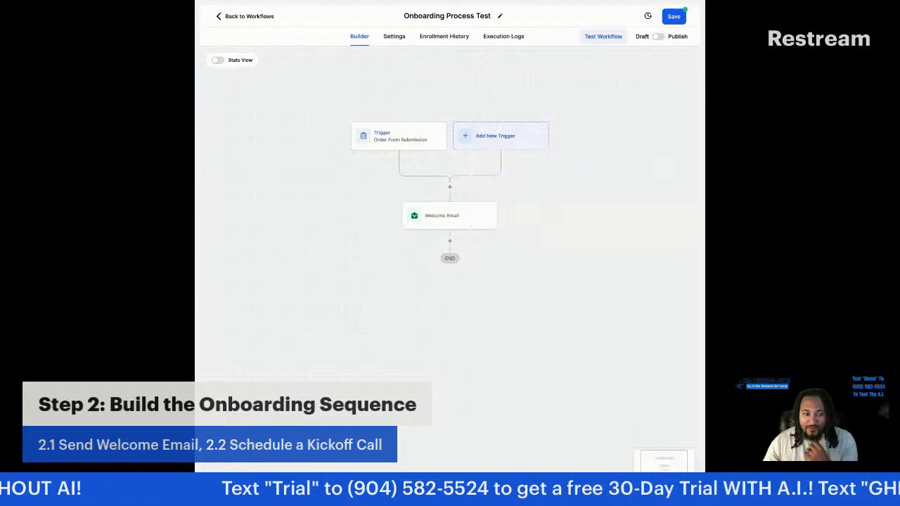
- Add a Send SMS action after the Welcome Email with the message "test text yatta yatta"
left_click(450, 242)
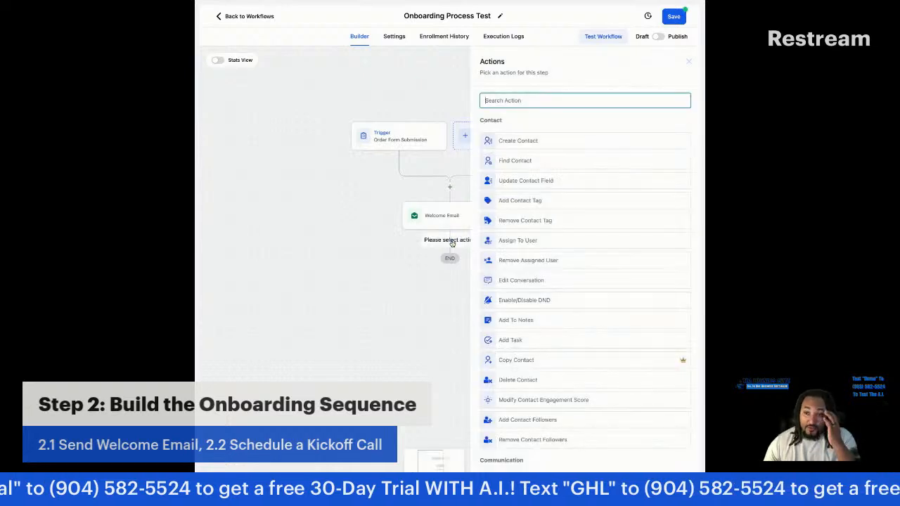
type("sms")
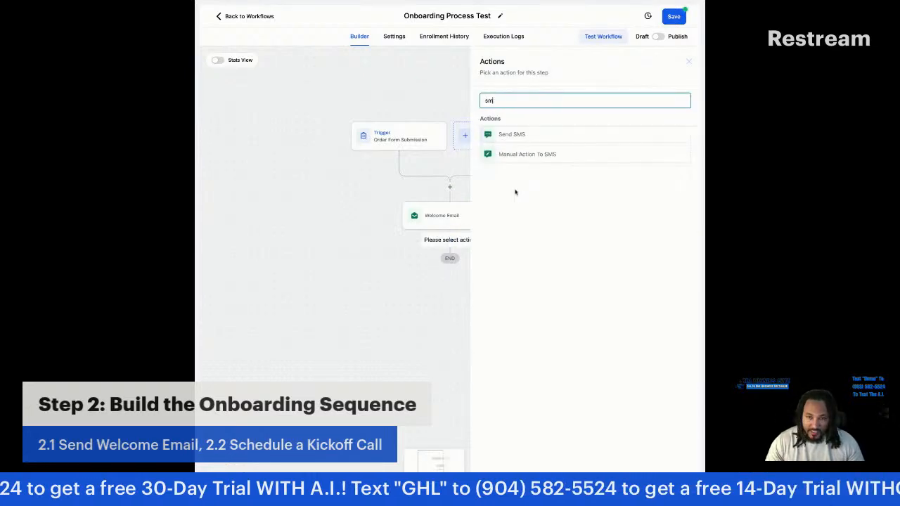
left_click(516, 136)
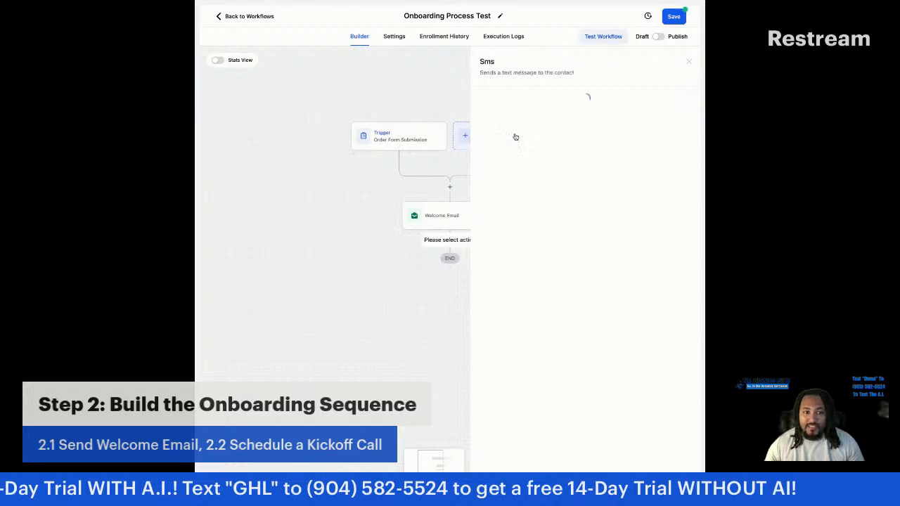
left_click(527, 225)
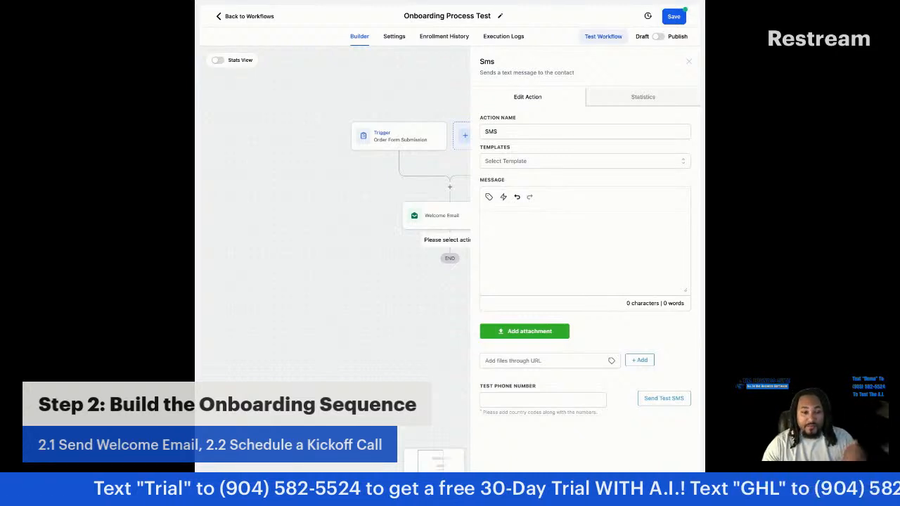
type("tes")
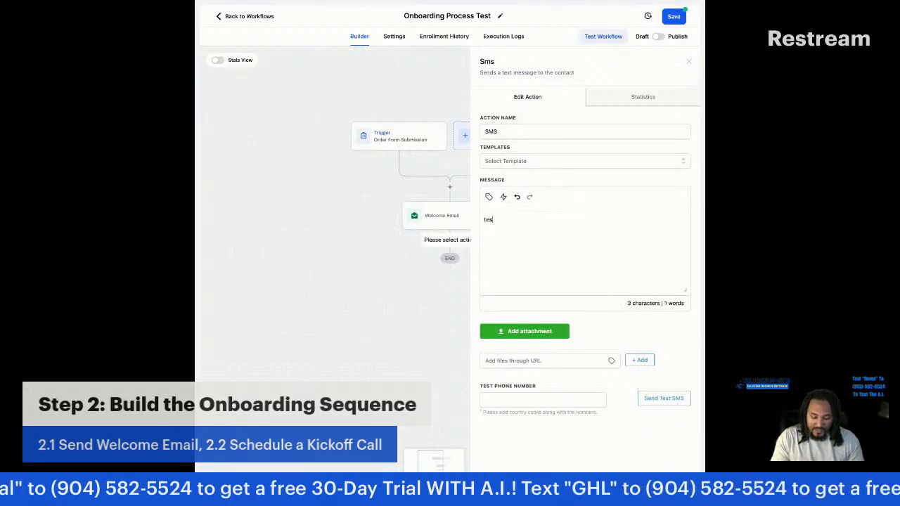
type("t text")
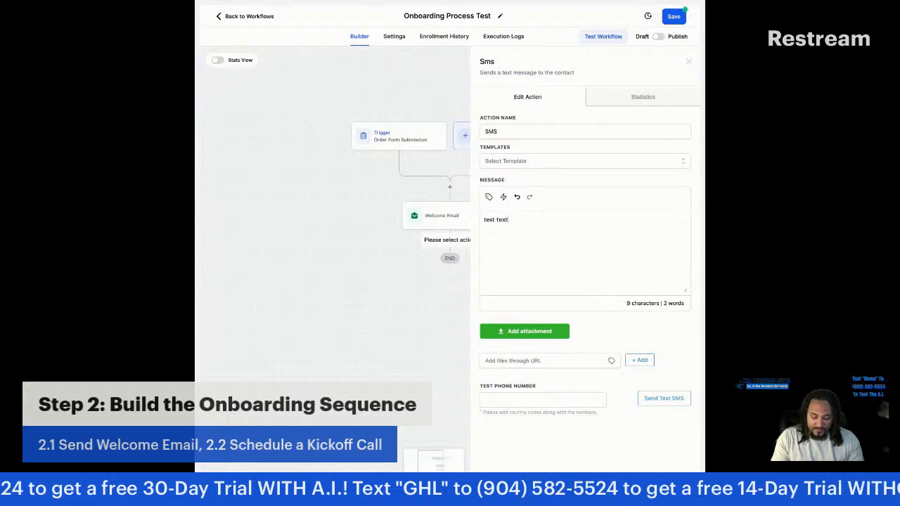
type(" yatta yatta")
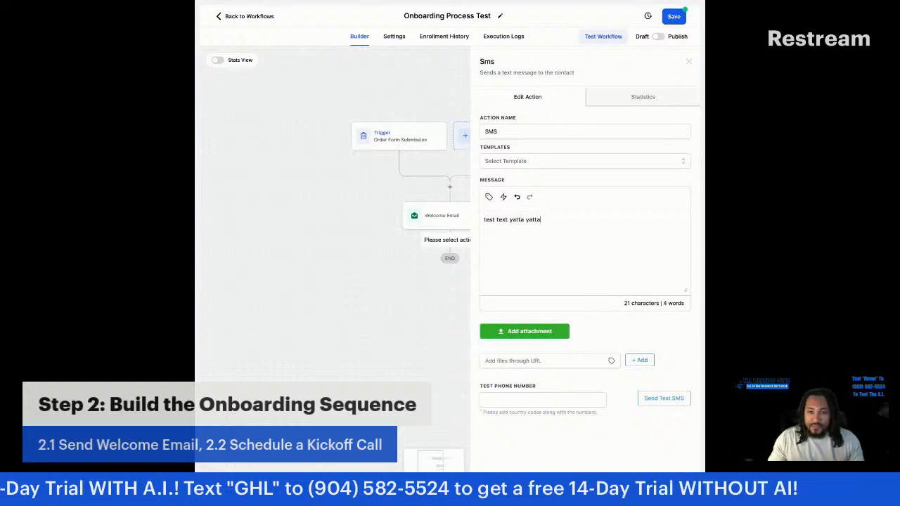
- Name the SMS action "Welcome Text" and save it to the workflow
left_click(508, 133)
key("ctrl+a")
type("Welcome Text")
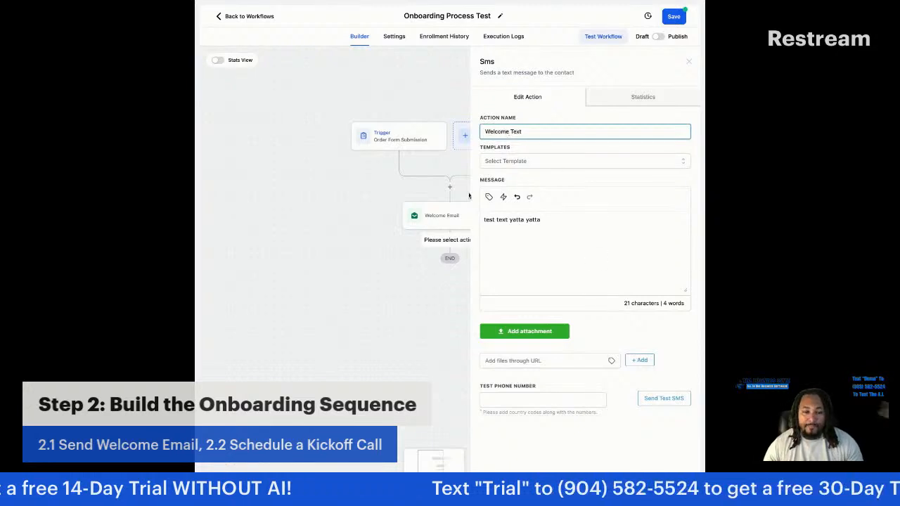
left_click(526, 405)
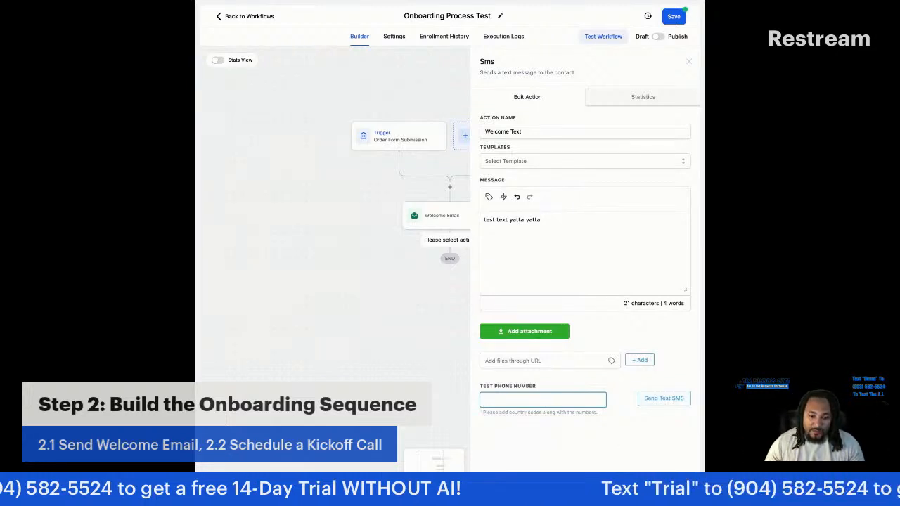
left_click(663, 487)
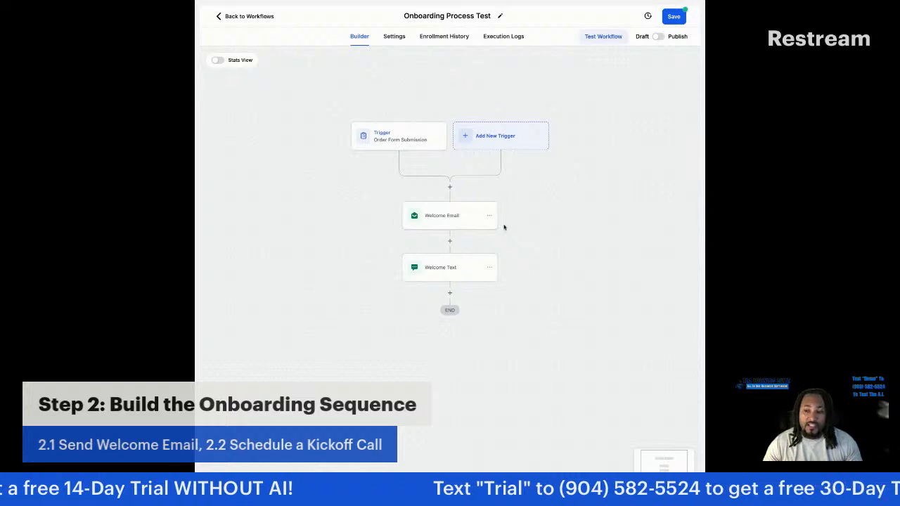
left_click(447, 221)
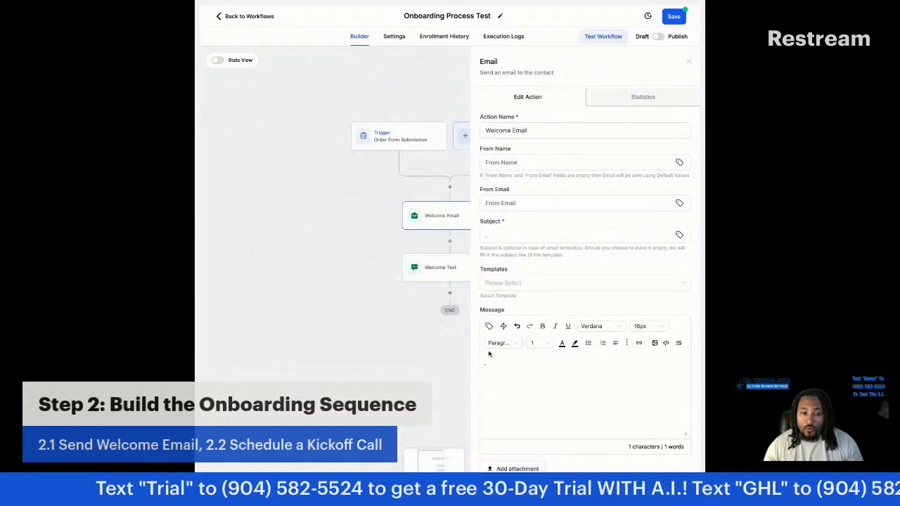
left_click(442, 244)
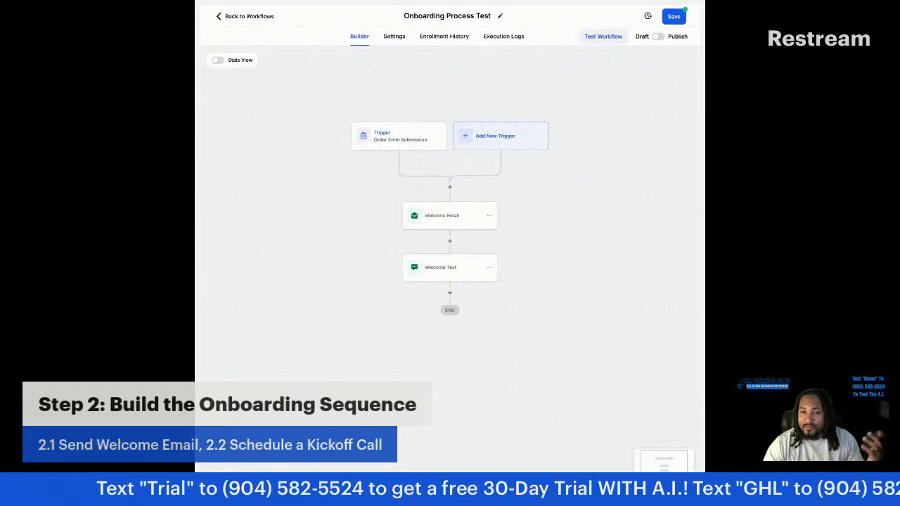
left_click(454, 217)
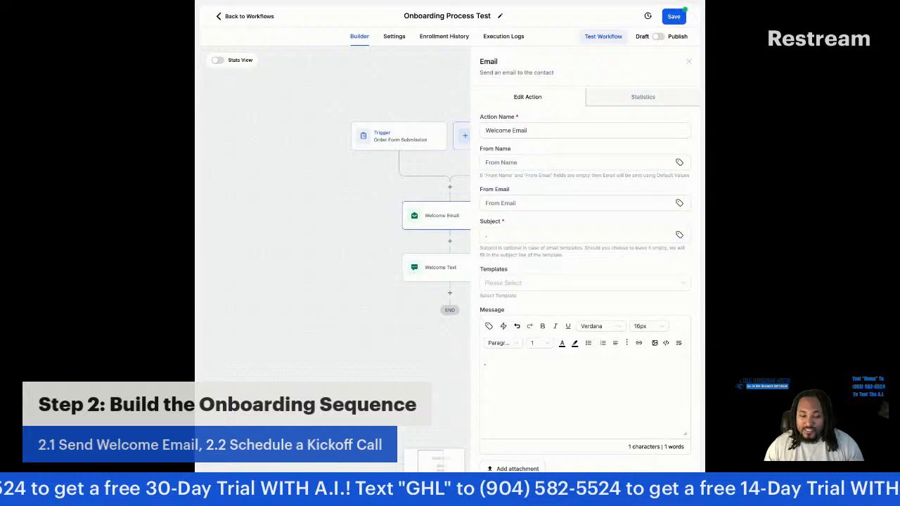
- Insert the Strategy Call Calendar trigger link at the end of the Welcome Text message and save the action
left_click(449, 271)
left_click(555, 224)
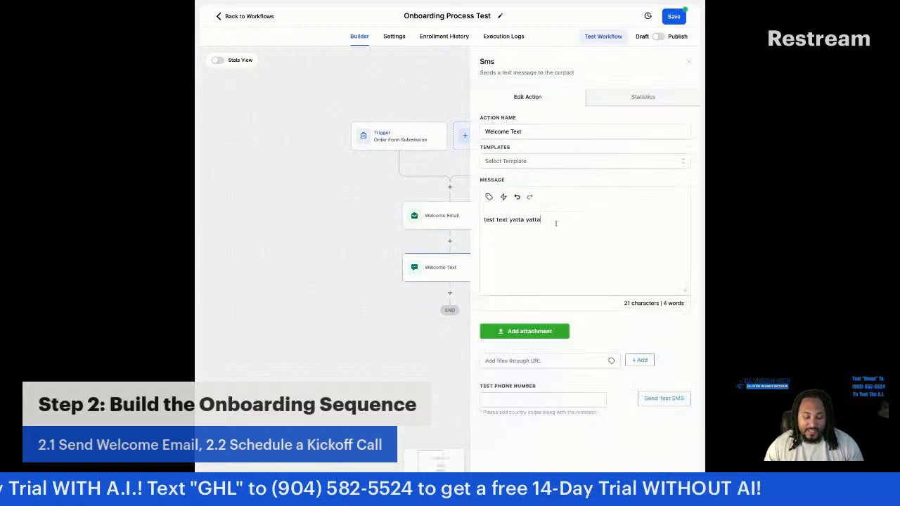
left_click(504, 196)
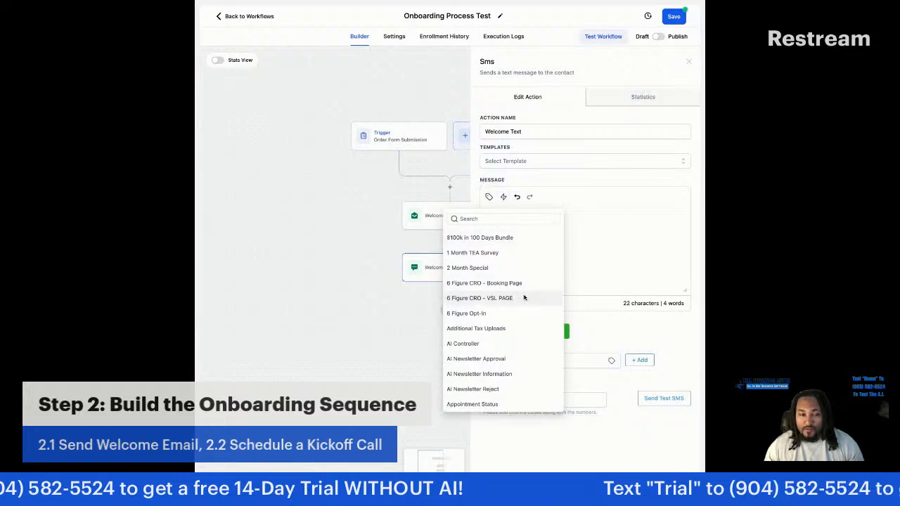
key("Escape")
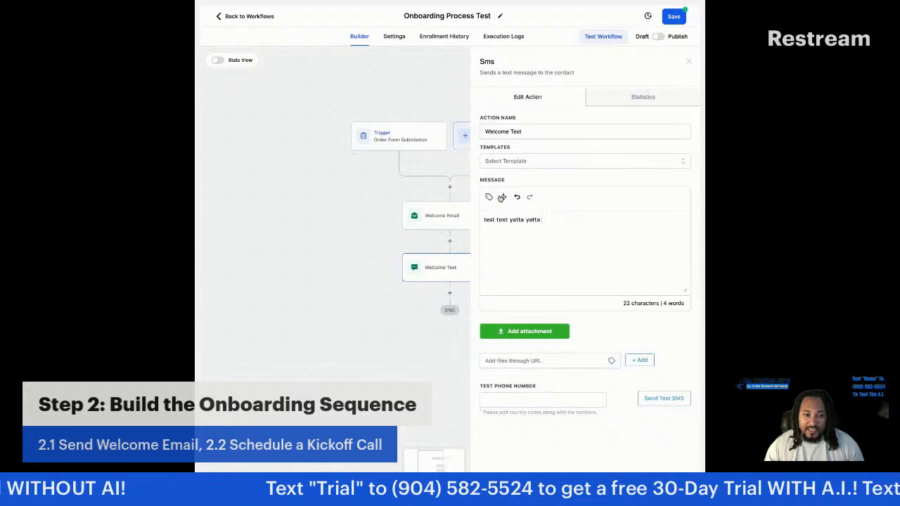
left_click(503, 197)
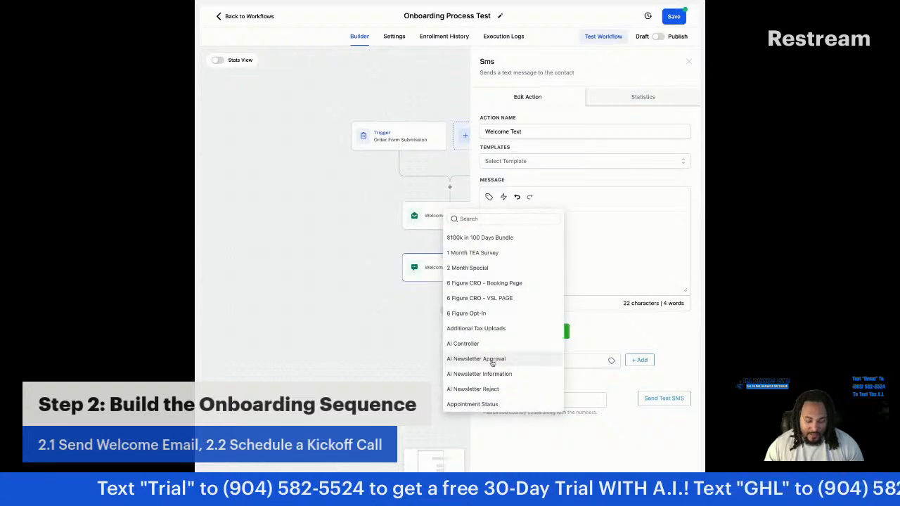
left_click(461, 219)
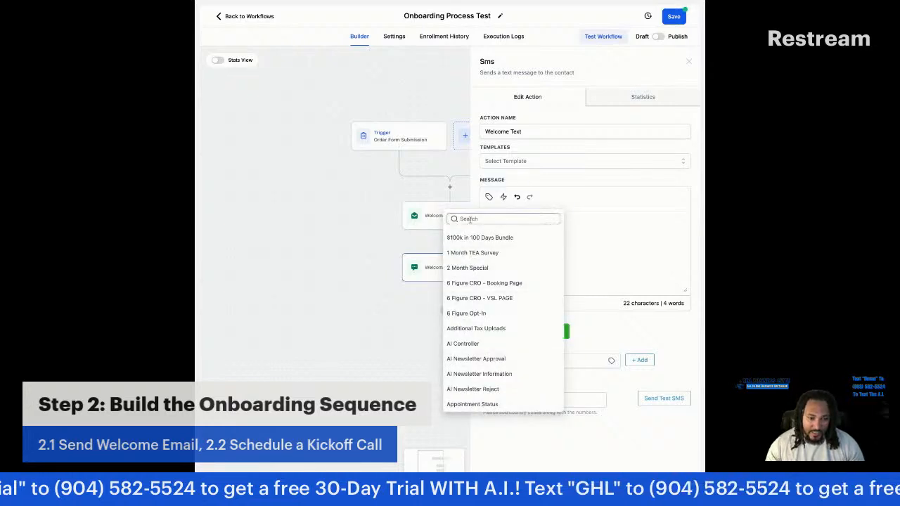
type("cal")
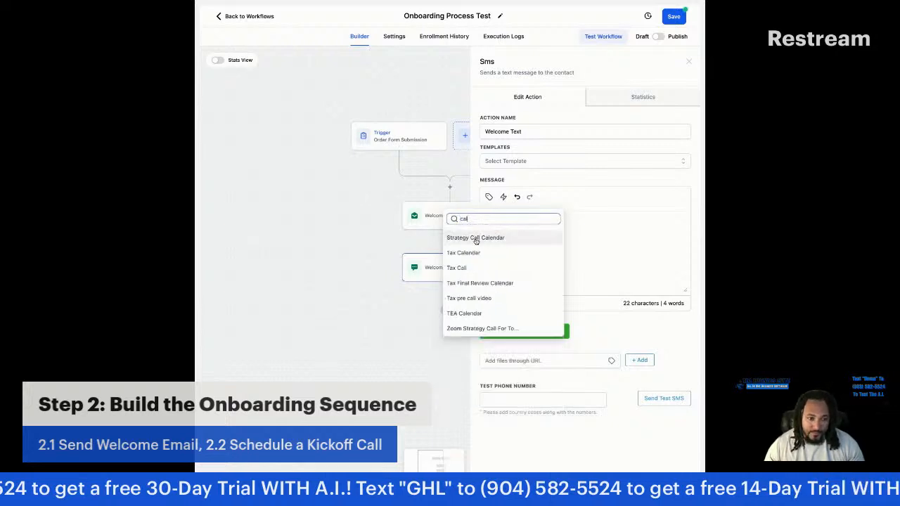
left_click(478, 237)
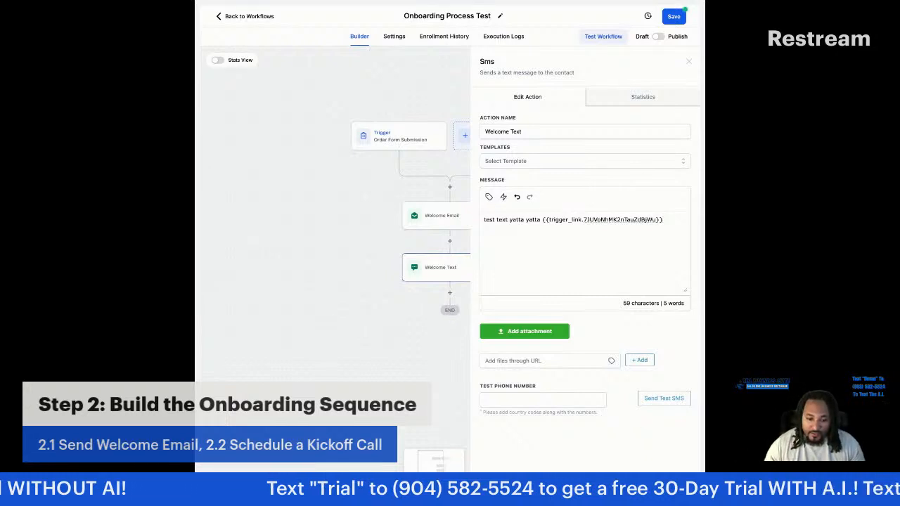
left_click(666, 487)
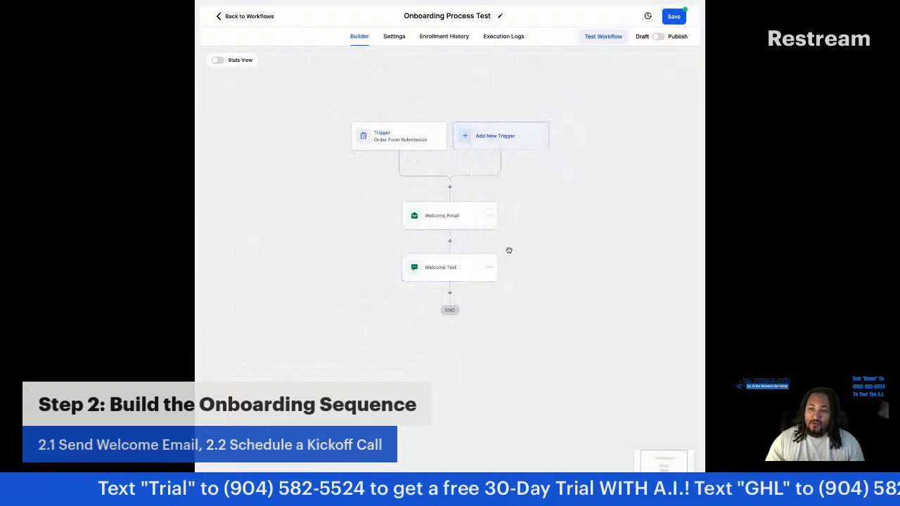
left_click(450, 294)
type("wa")
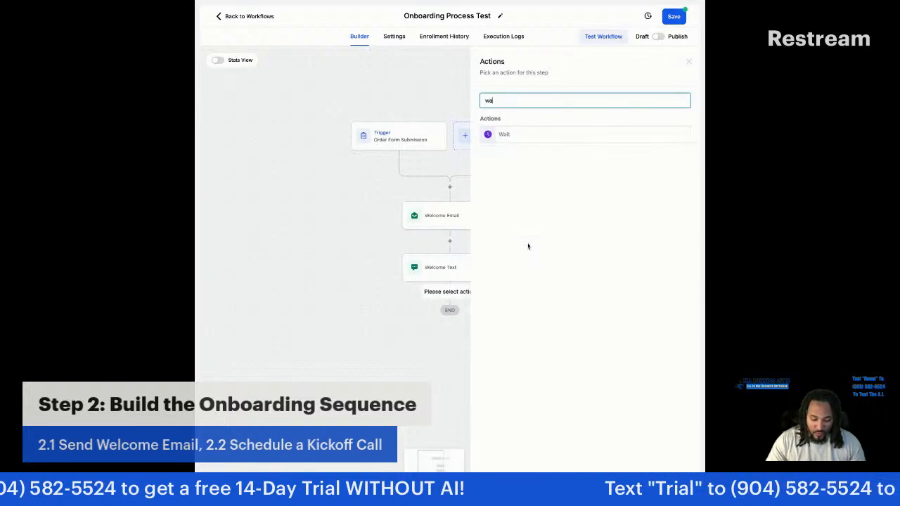
left_click(533, 139)
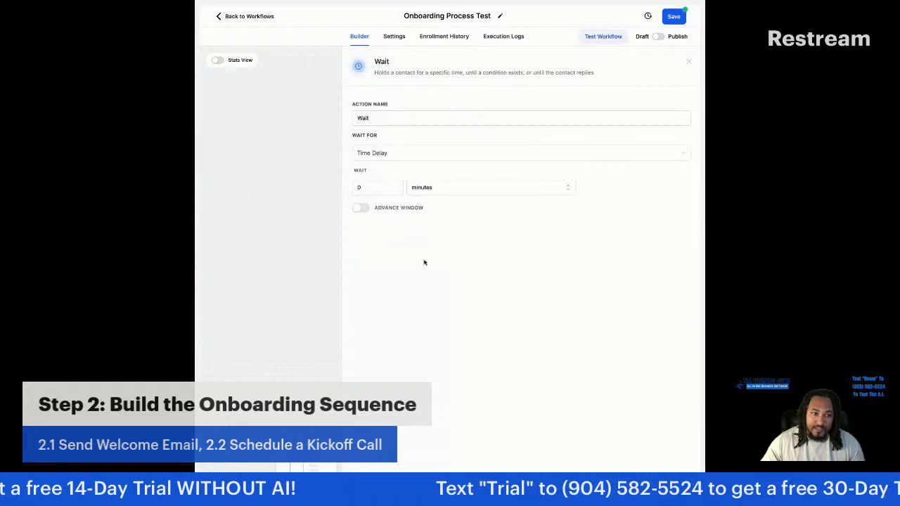
left_click(387, 153)
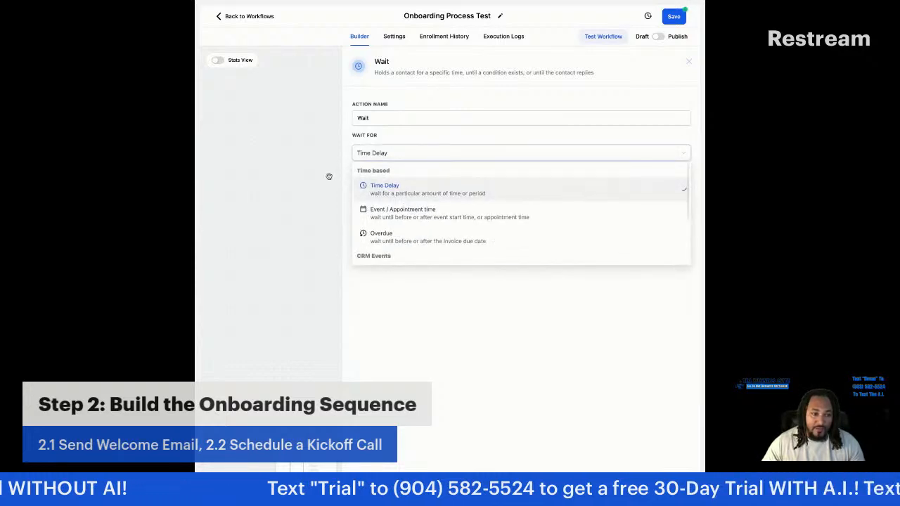
scroll(394, 235, "down", 4)
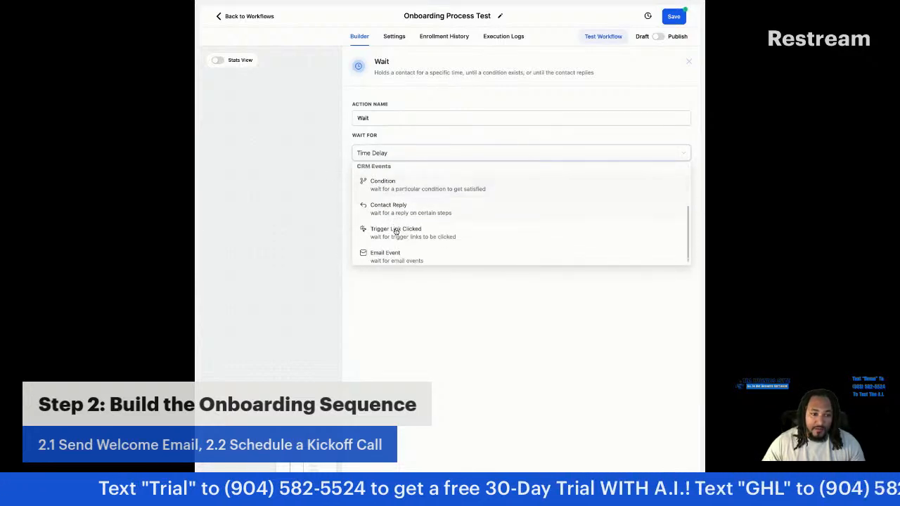
left_click(407, 184)
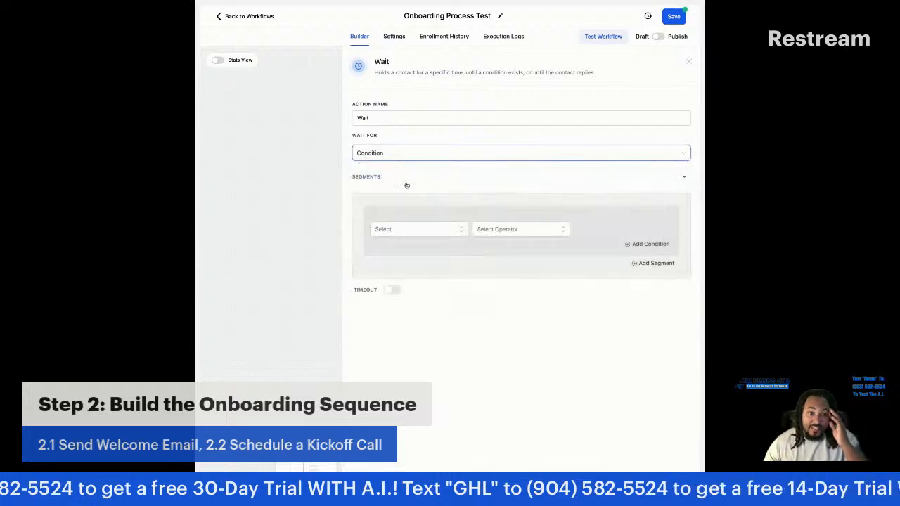
left_click(402, 233)
left_click(421, 244)
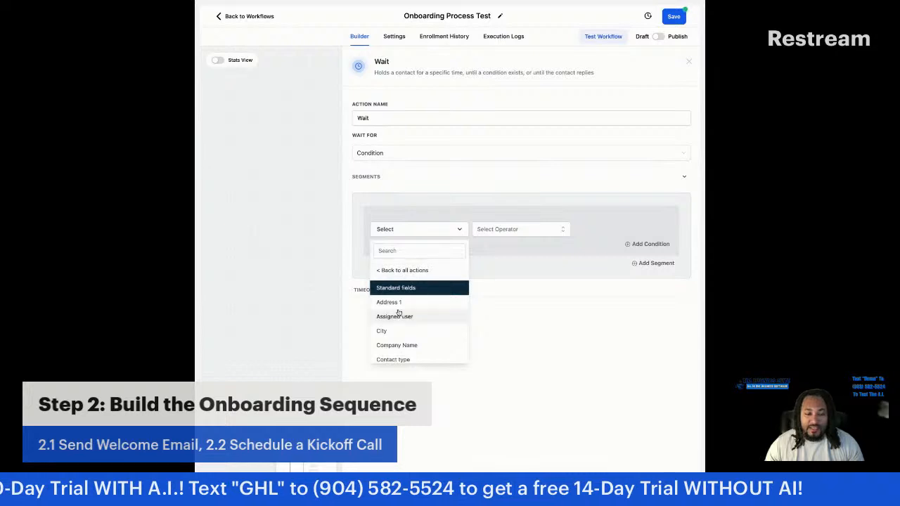
scroll(398, 312, "down", 5)
scroll(398, 313, "down", 2)
scroll(398, 312, "up", 1)
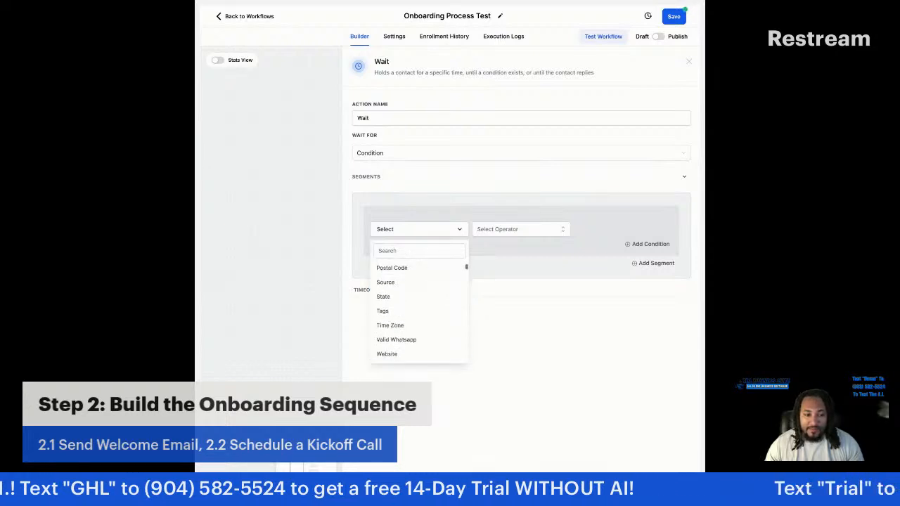
left_click(394, 311)
left_click(496, 230)
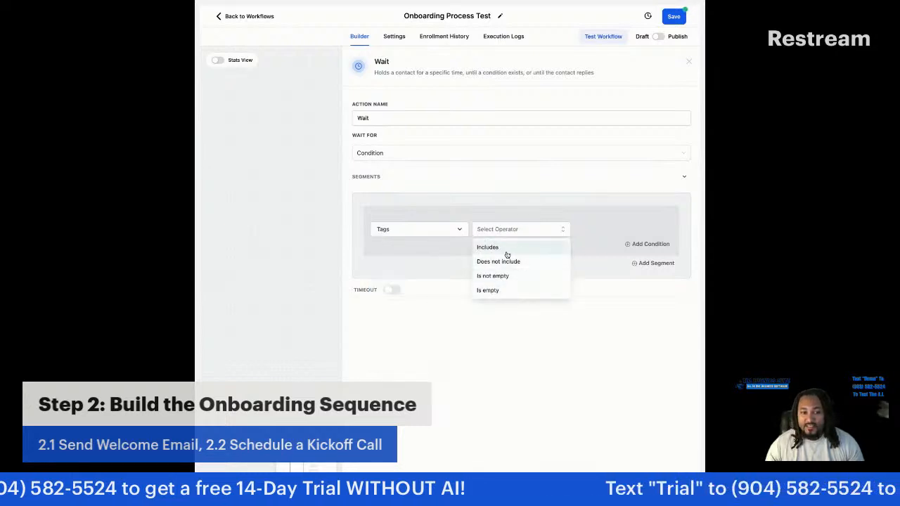
left_click(491, 246)
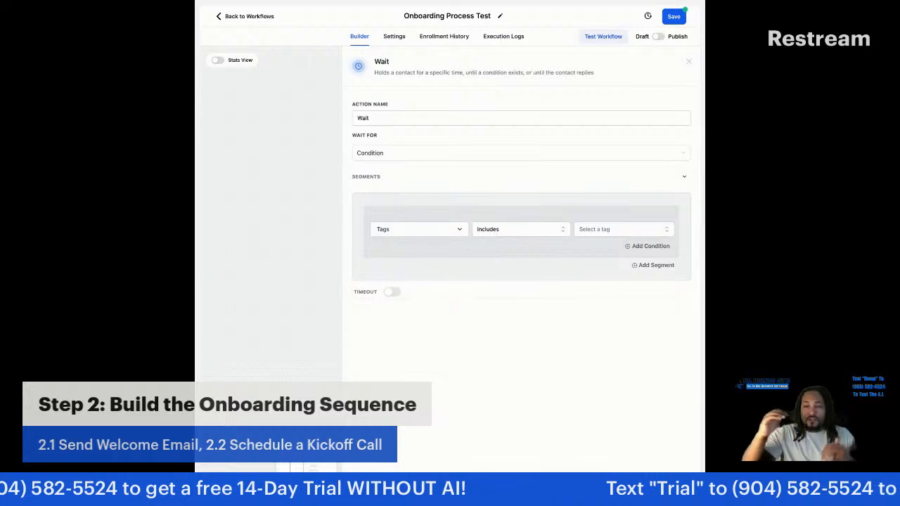
left_click(435, 233)
left_click(408, 273)
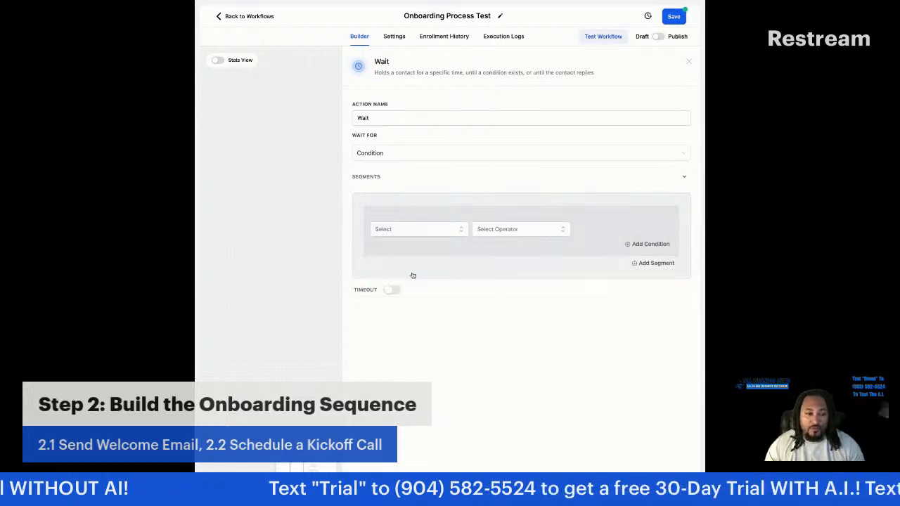
left_click(411, 237)
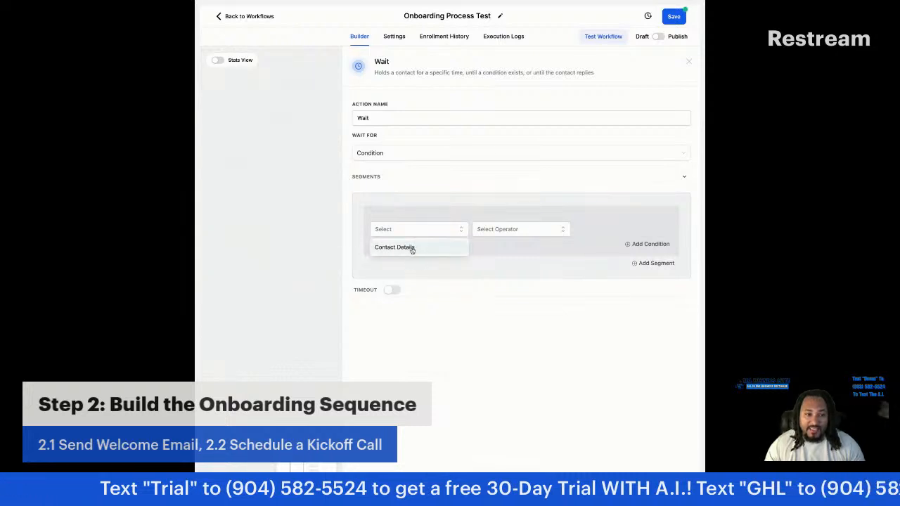
left_click(412, 248)
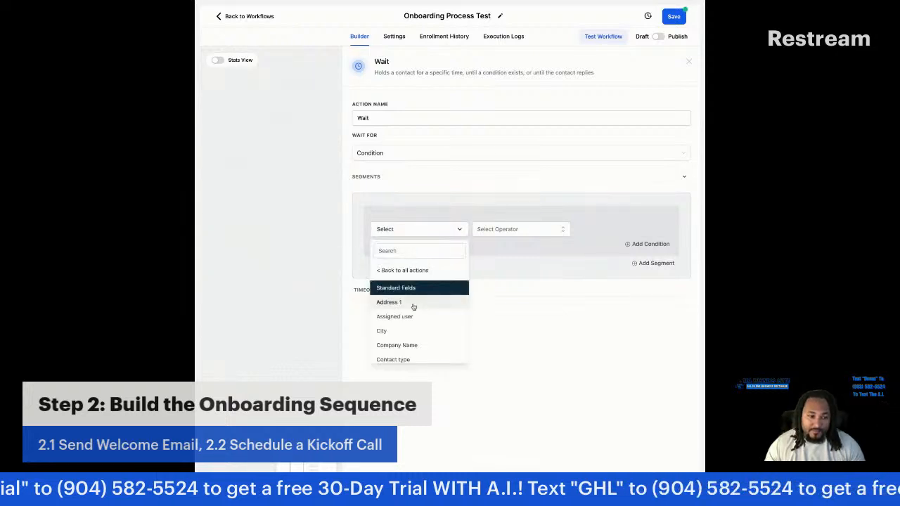
scroll(412, 306, "down", 2)
scroll(412, 305, "up", 1)
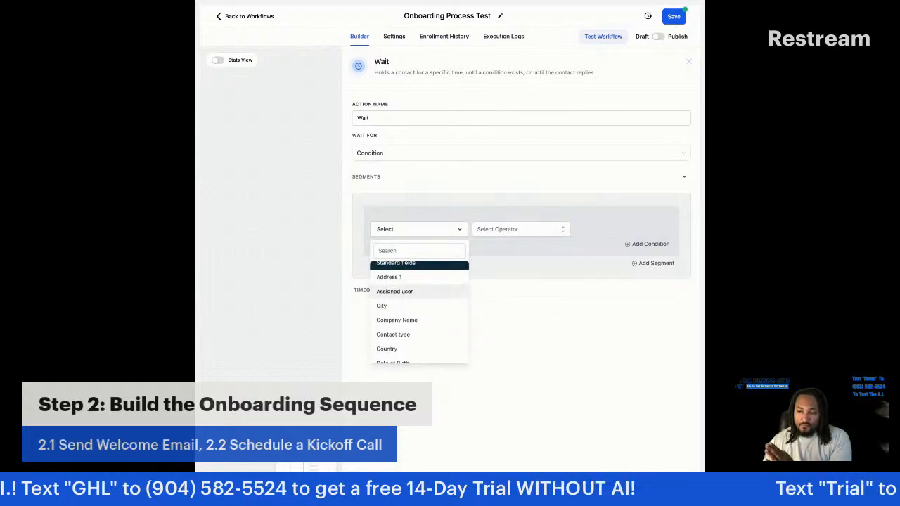
scroll(408, 315, "down", 3)
scroll(409, 314, "down", 4)
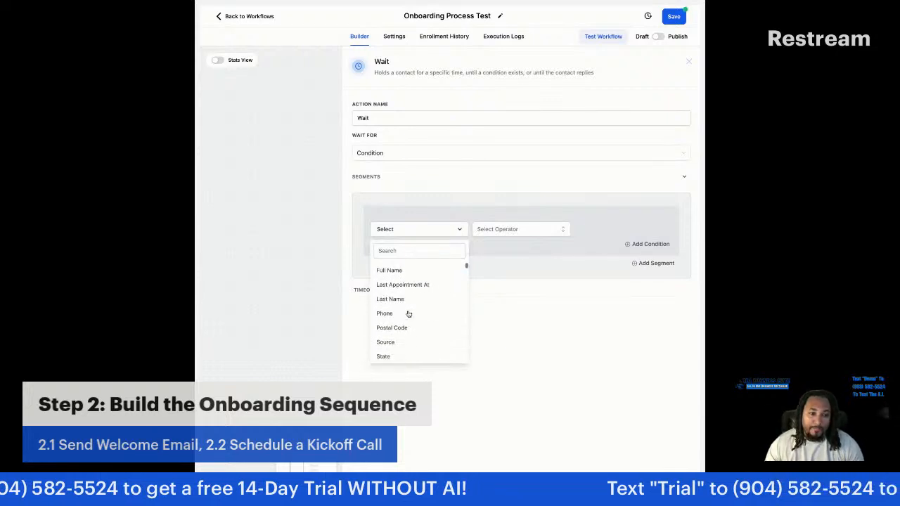
scroll(414, 296, "down", 3)
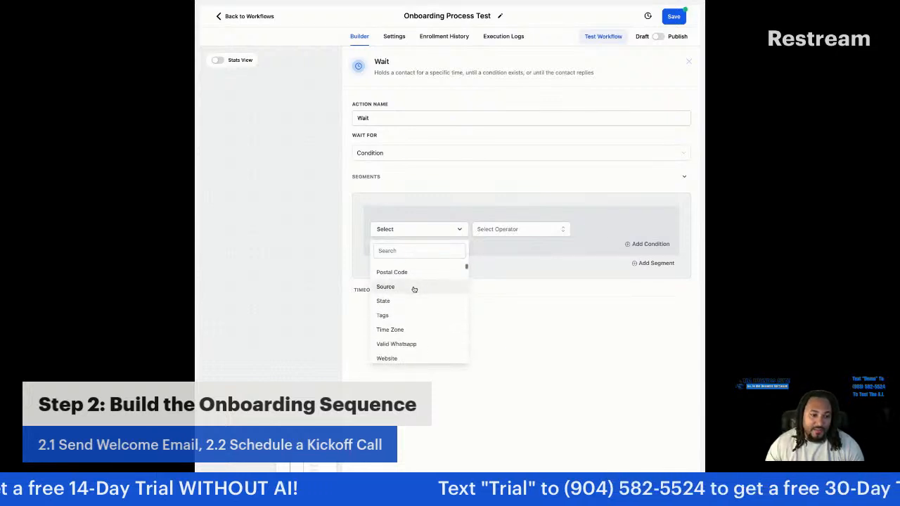
scroll(414, 317, "up", 3)
scroll(415, 317, "up", 5)
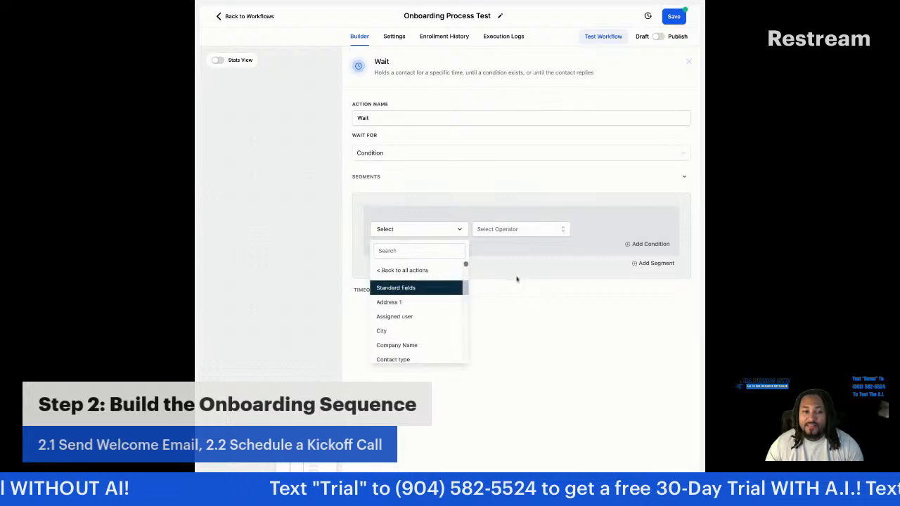
left_click(515, 278)
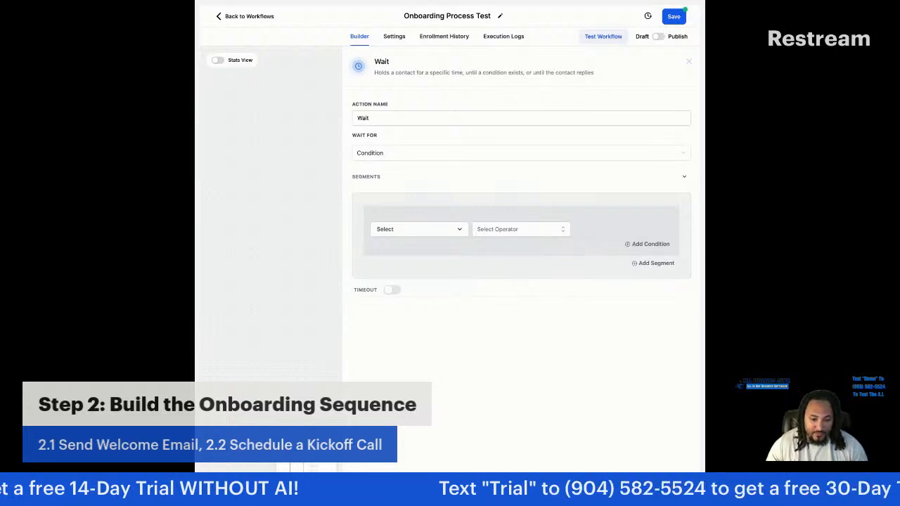
key("Escape")
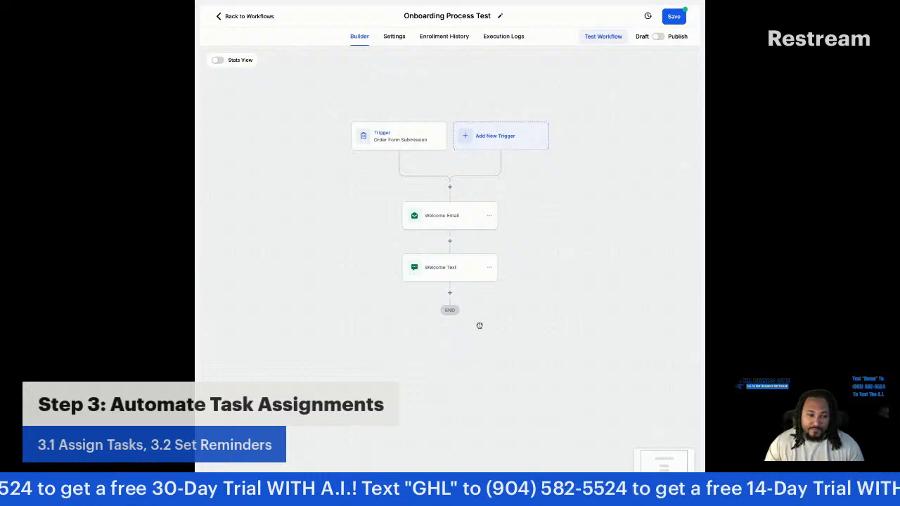
- Add a Wait action after the Welcome Text and set it to wait for Trigger Link Clicked
left_click(450, 293)
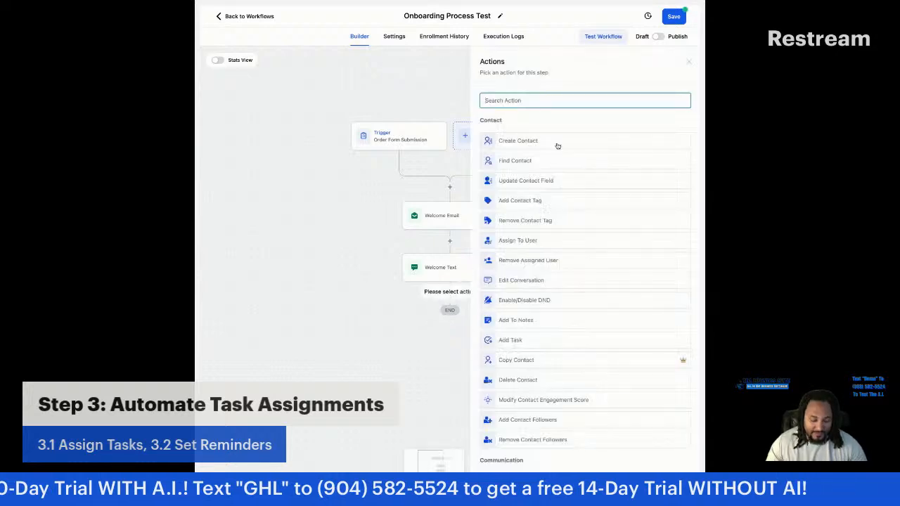
type("wait")
left_click(511, 139)
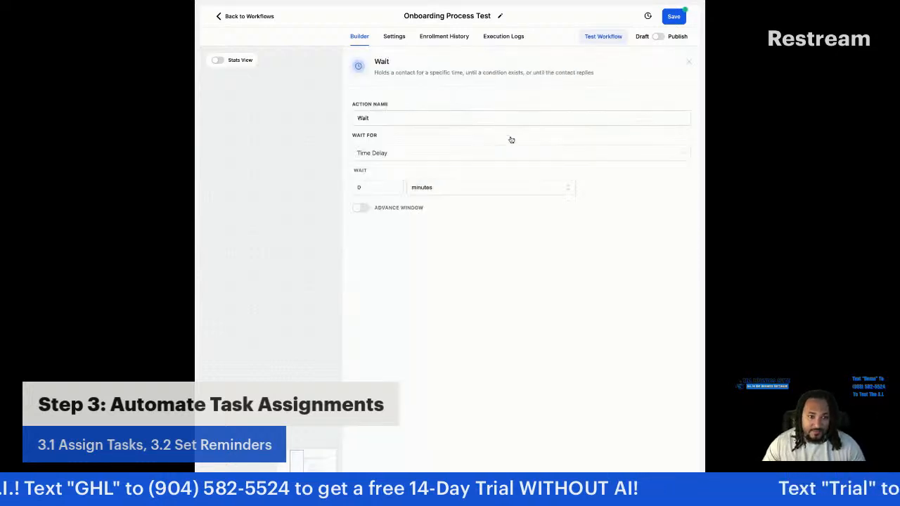
left_click(373, 152)
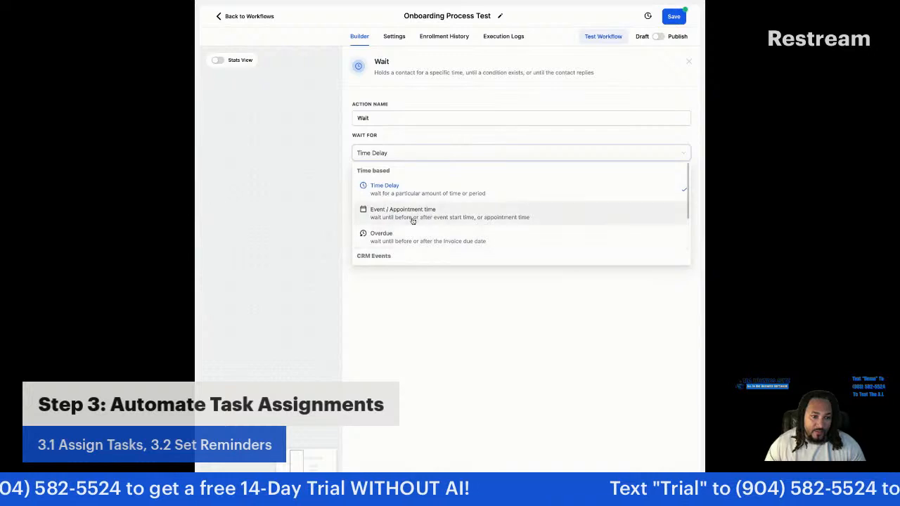
scroll(407, 220, "down", 3)
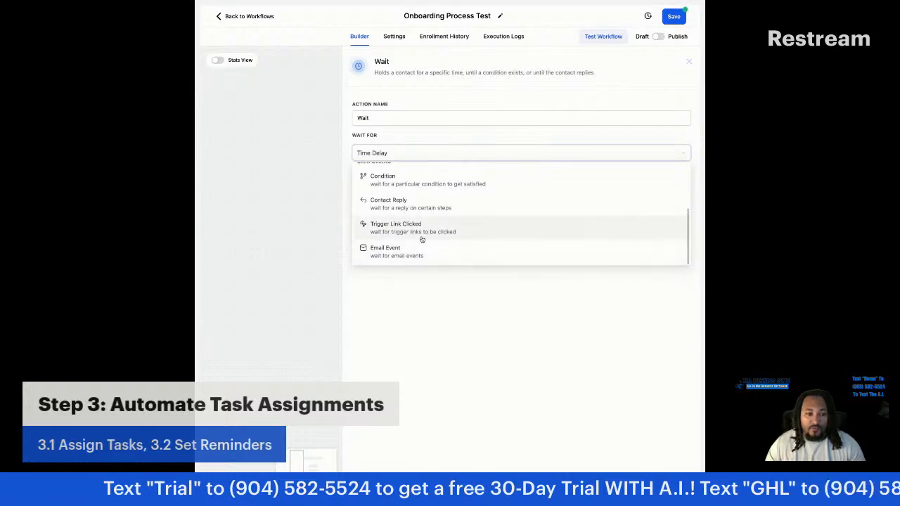
left_click(412, 233)
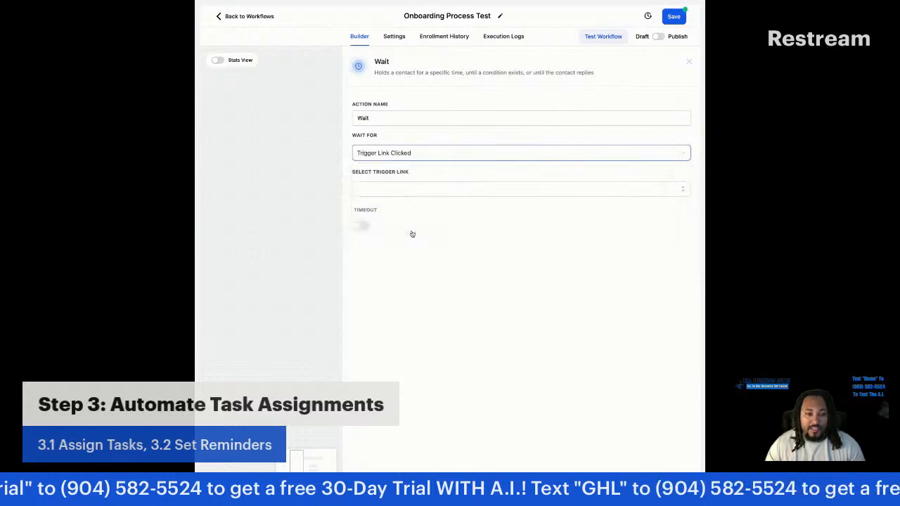
- Choose Strategy Call Calendar as the trigger link for the Wait action and save the action
left_click(420, 187)
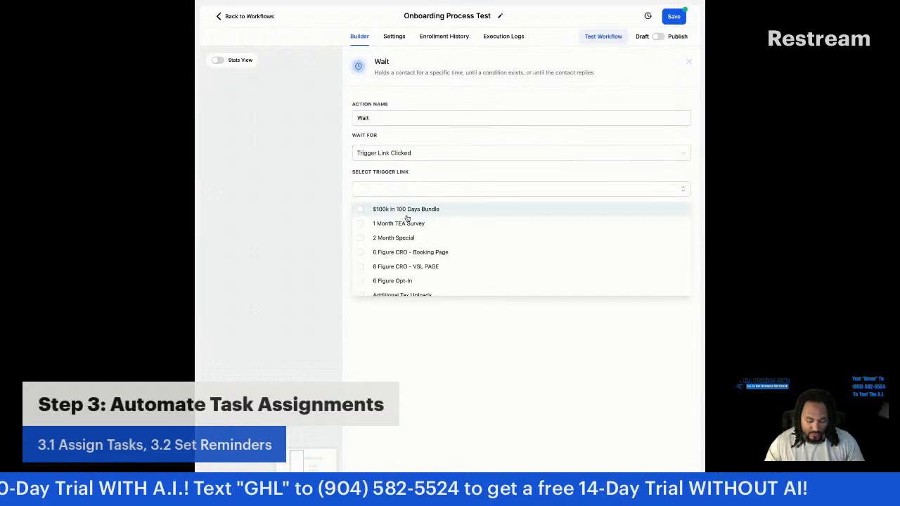
left_click(408, 190)
left_click(407, 191)
scroll(398, 236, "down", 3)
scroll(397, 235, "down", 10)
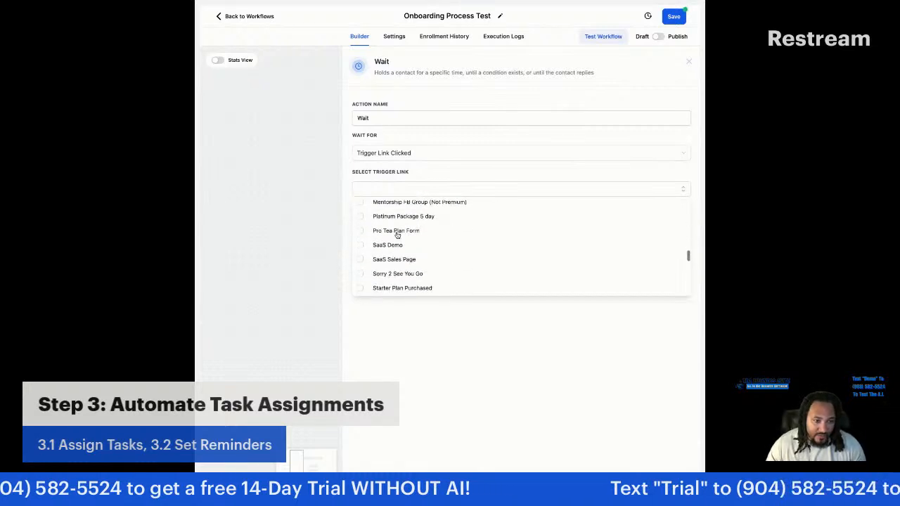
left_click(363, 263)
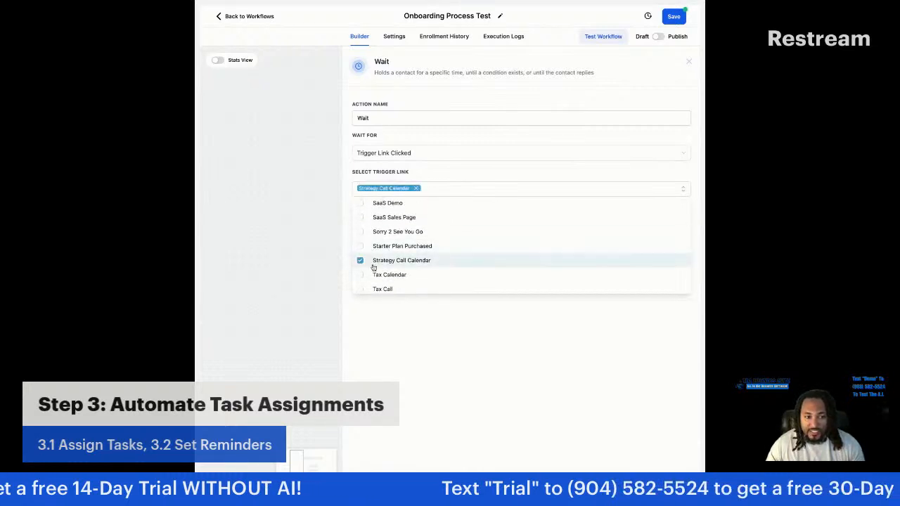
left_click(576, 354)
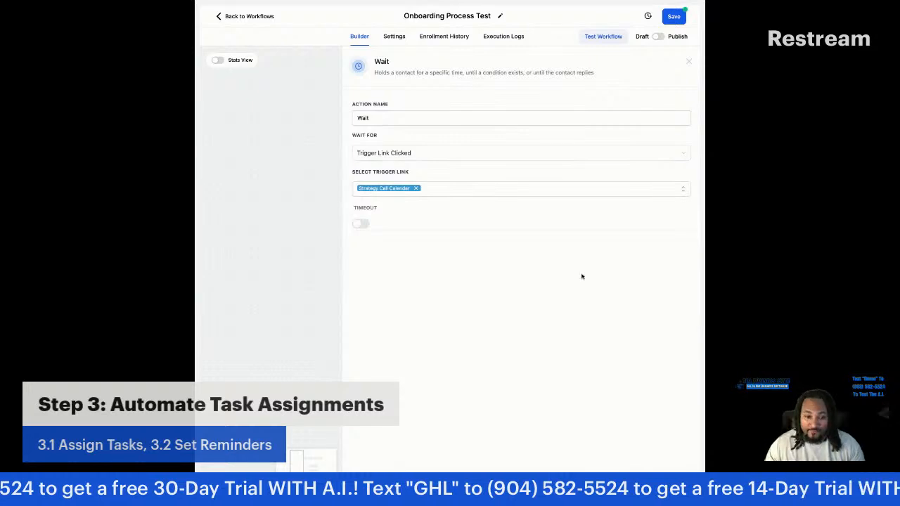
left_click(664, 489)
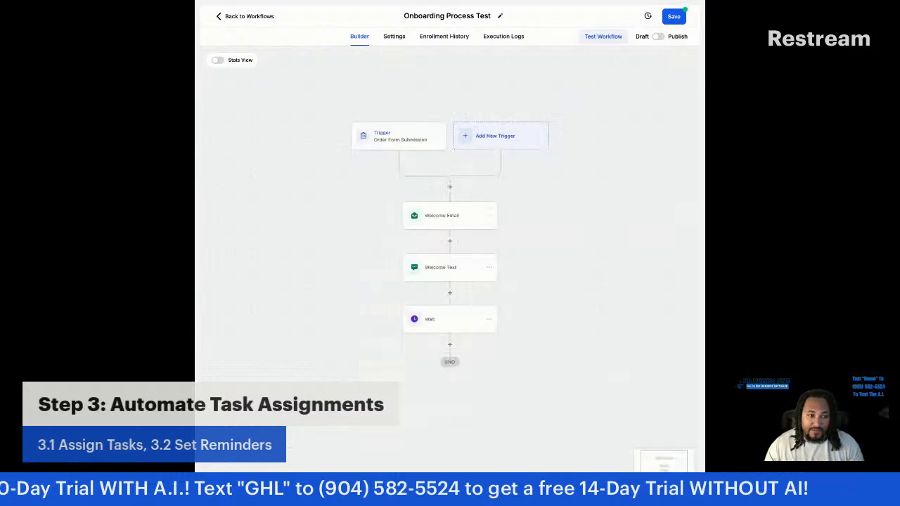
- Rename the Wait action as "Wait until calendar is clicked" and save it
left_click(441, 321)
left_click(404, 117)
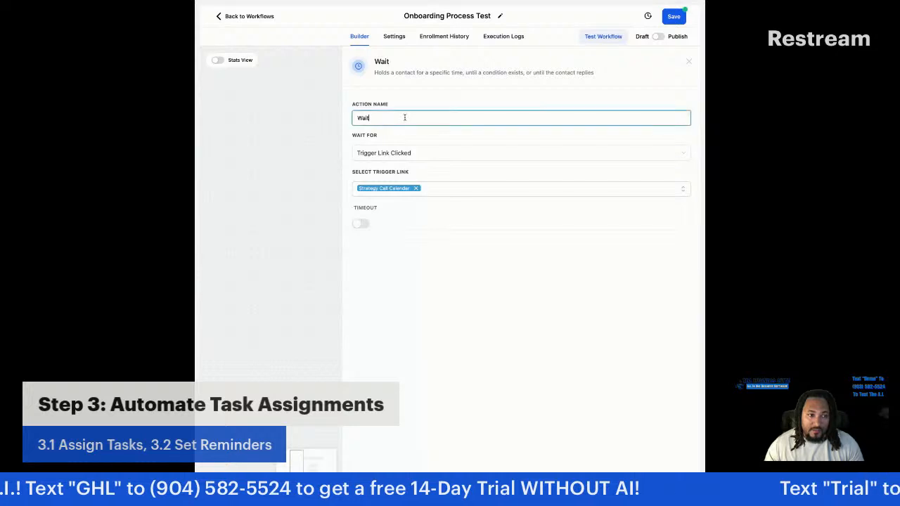
type("until ca")
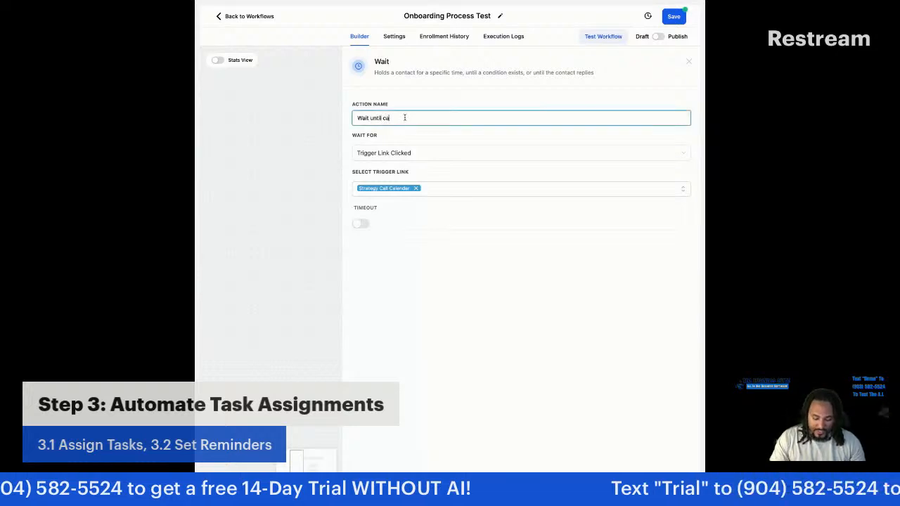
type("lendar is")
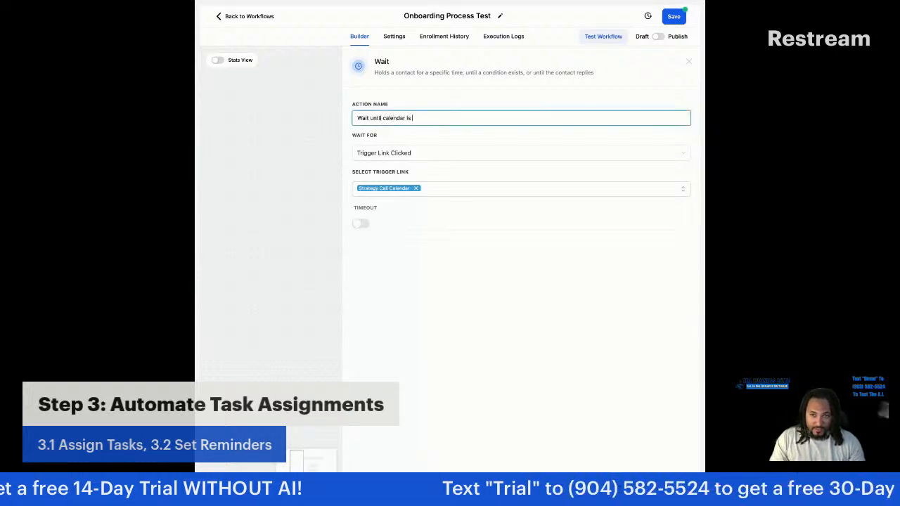
type(" clicked")
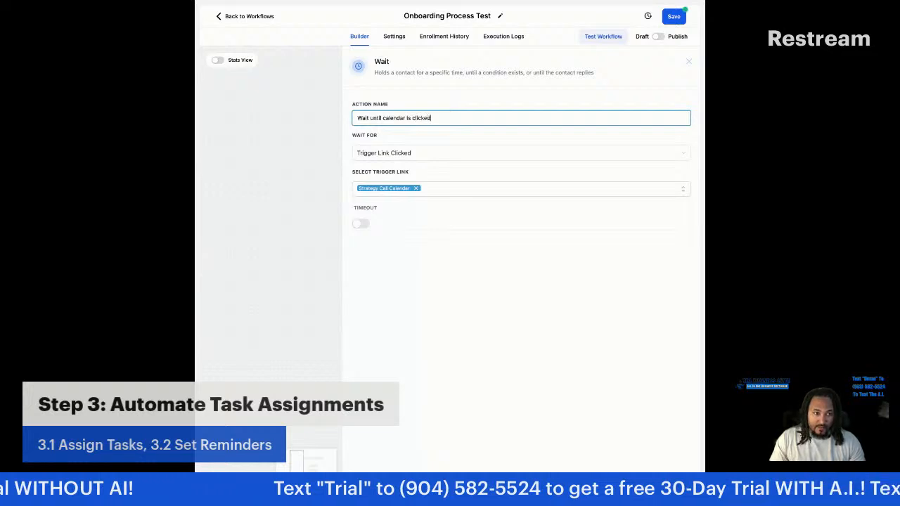
left_click(669, 488)
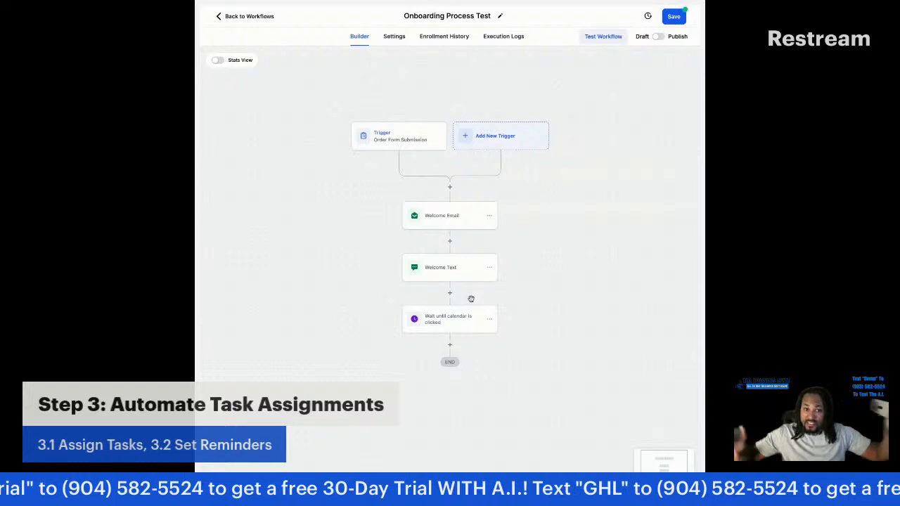
- Add an if condition after the wait action and name it "Did they schedule?"
scroll(447, 294, "down", 1)
left_click(451, 306)
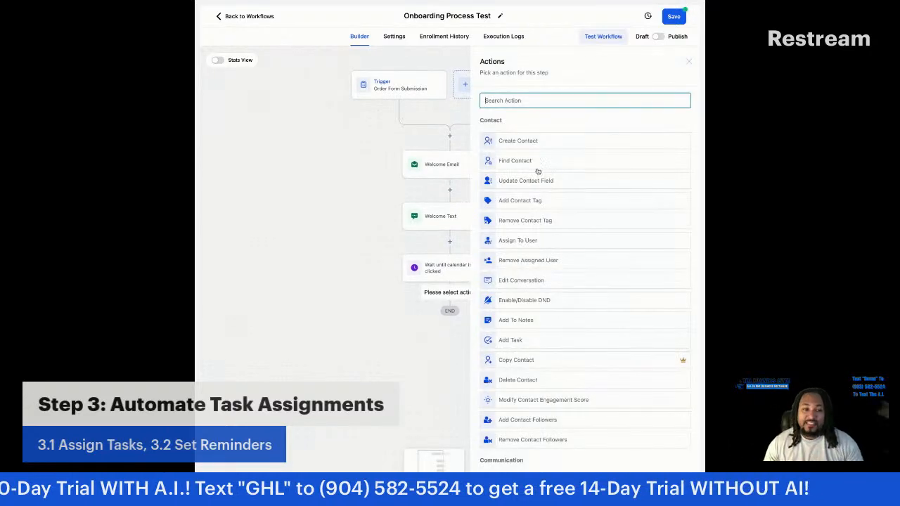
type("if")
left_click(521, 134)
left_click(395, 120)
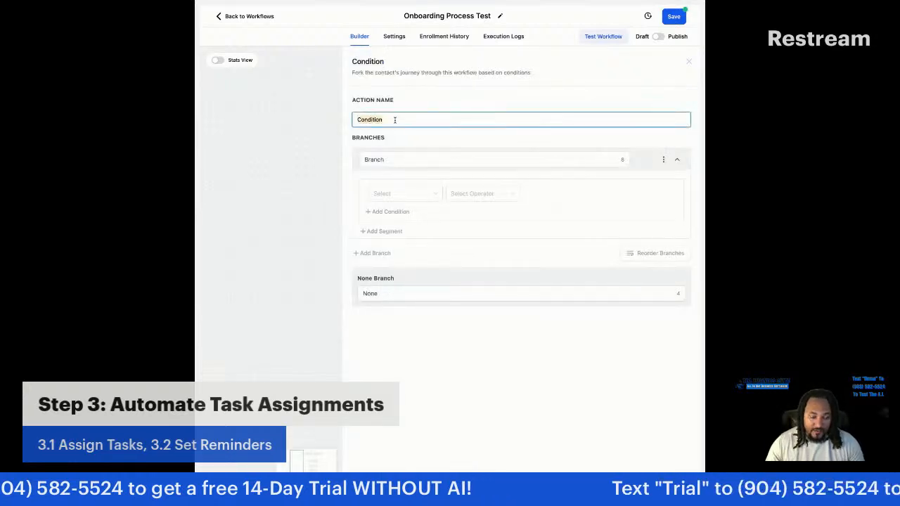
type("Did they")
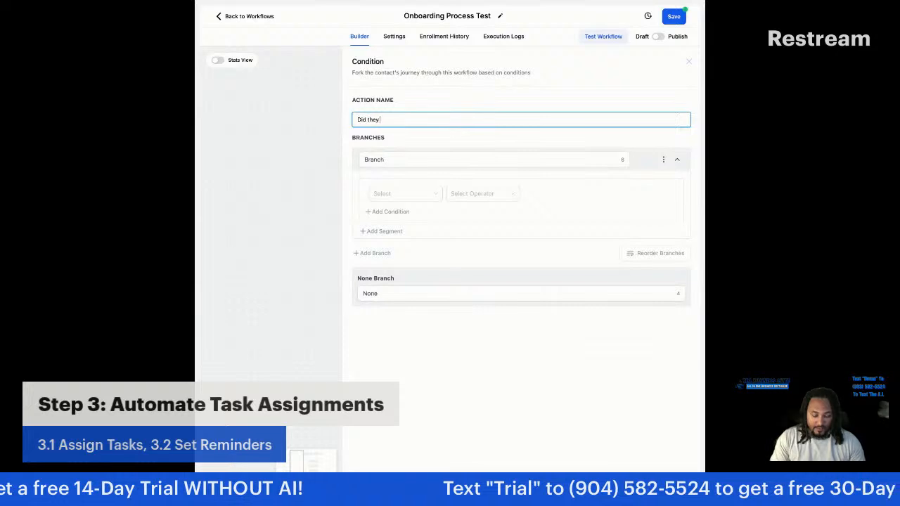
type(" schedule?")
- Rename the condition's first branch as "Yes" and its None branch as "No"
left_click(403, 160)
key("ctrl+a")
type("Yes or")
key("BackSpace")
key("BackSpace")
key("BackSpace")
left_click(391, 296)
key("BackSpace")
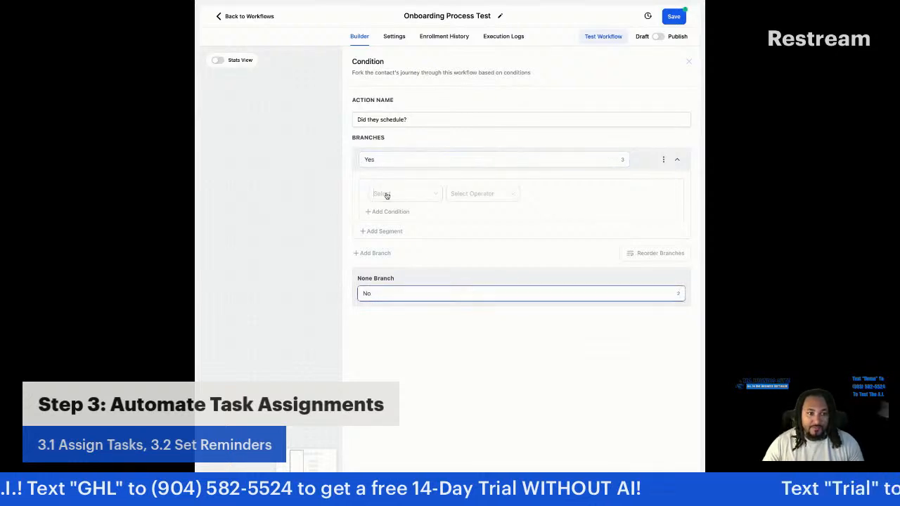
- Set the Yes branch rule to Trigger Link clicked Is Strategy Call Calendar and save the condition
left_click(380, 193)
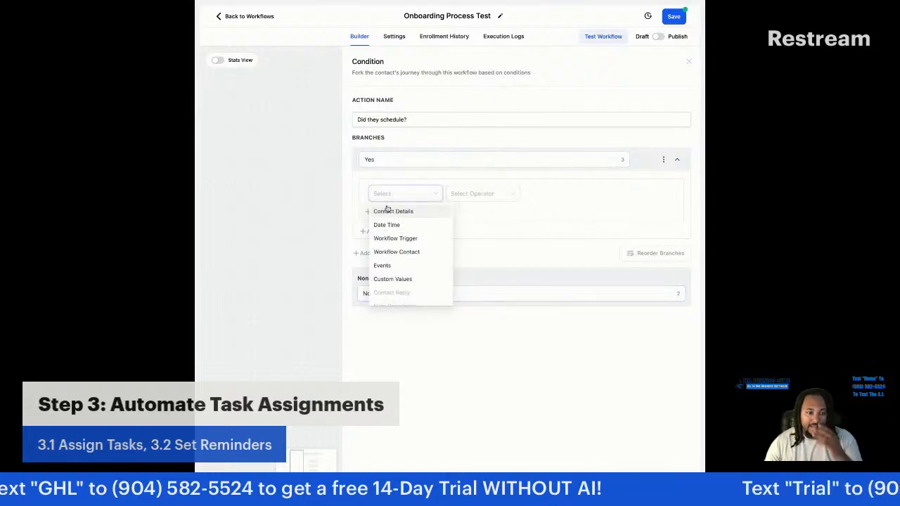
left_click(389, 265)
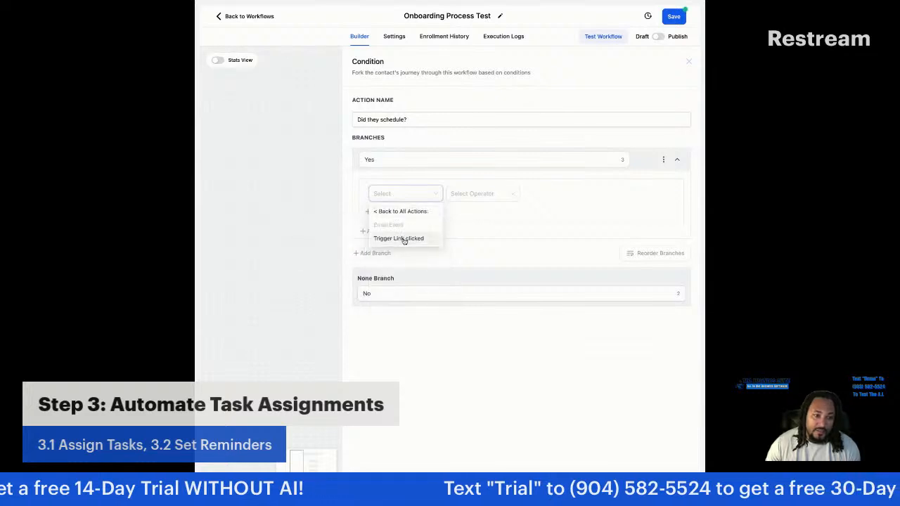
left_click(402, 238)
left_click(471, 196)
left_click(463, 213)
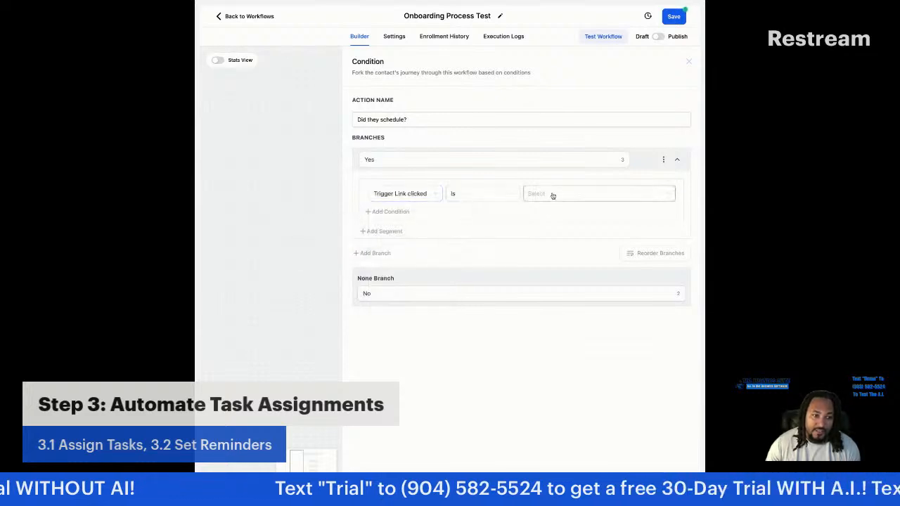
left_click(553, 197)
scroll(551, 244, "down", 10)
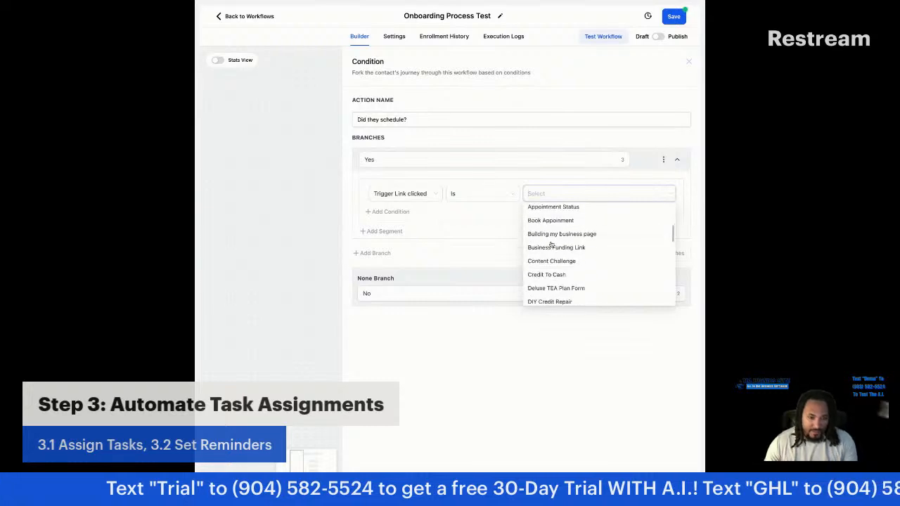
type("ca")
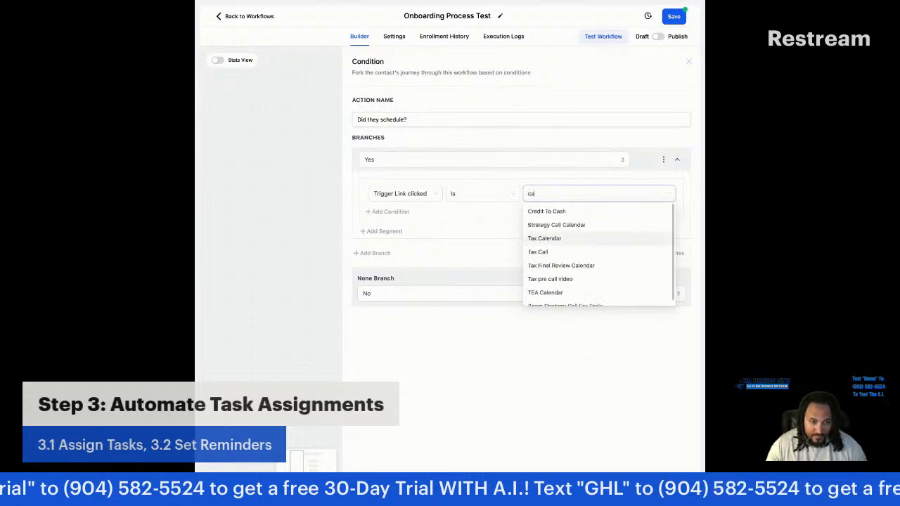
left_click(552, 225)
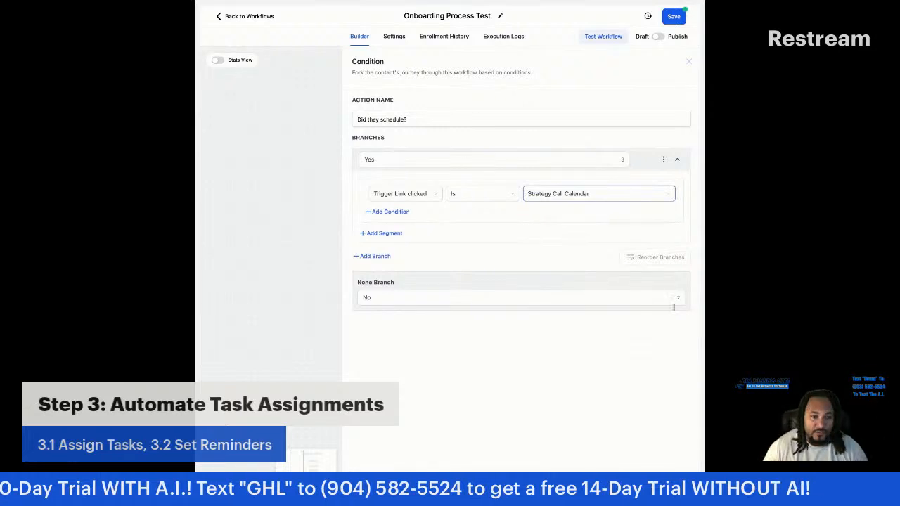
left_click(663, 486)
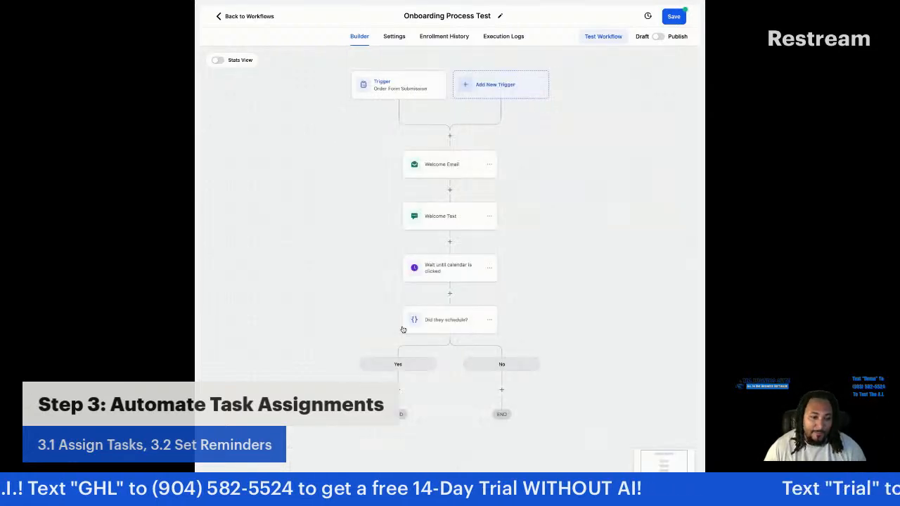
- Open the action choices for a new step under the Yes branch
scroll(410, 299, "down", 1)
scroll(411, 298, "down", 2)
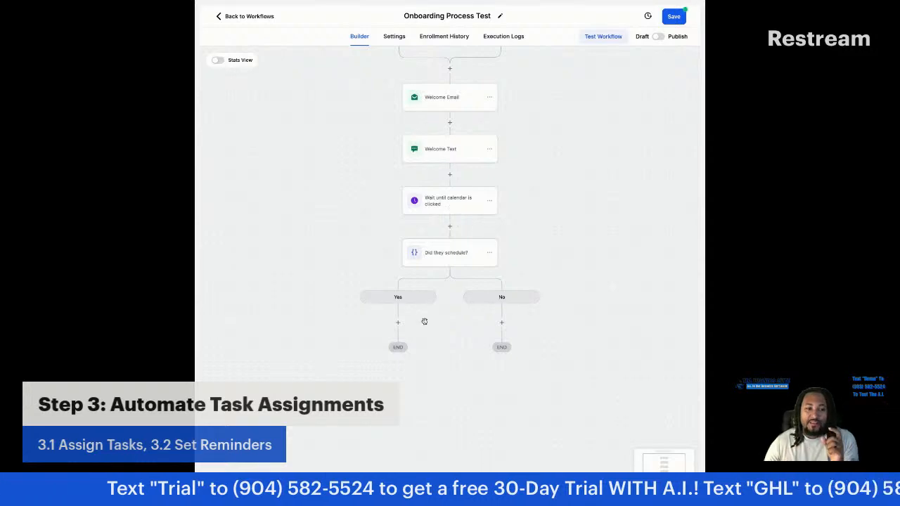
left_click(397, 324)
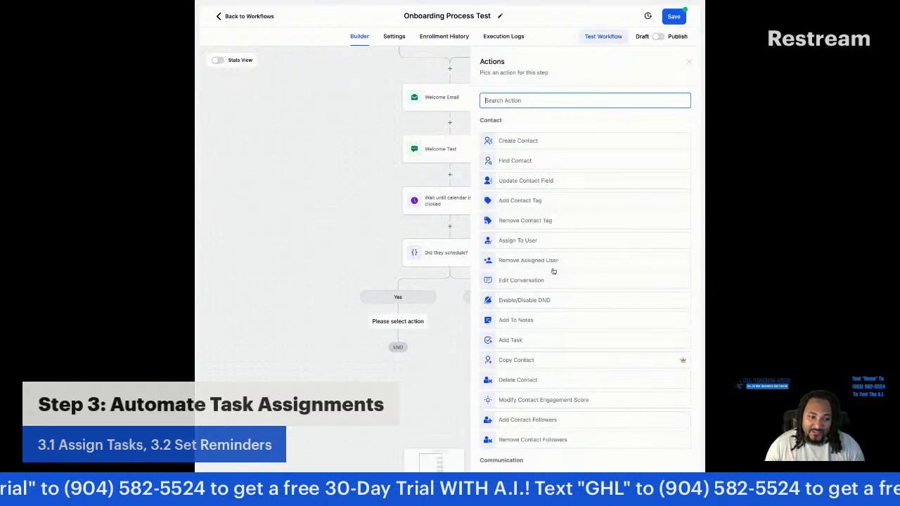